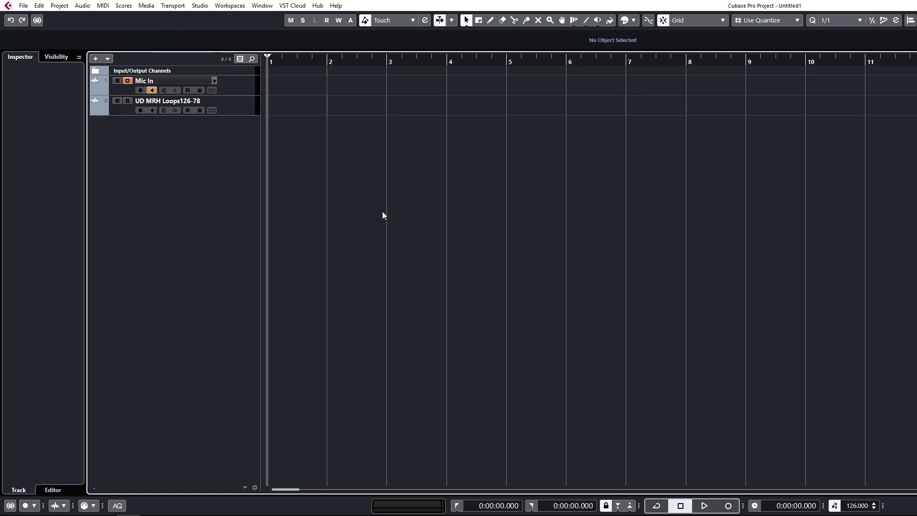
Open the Key Commands dialog from the Edit menu and browse its command categories.
{"action": "left_click", "coordinate": [22, 5]}
{"action": "left_click", "coordinate": [402, 168]}
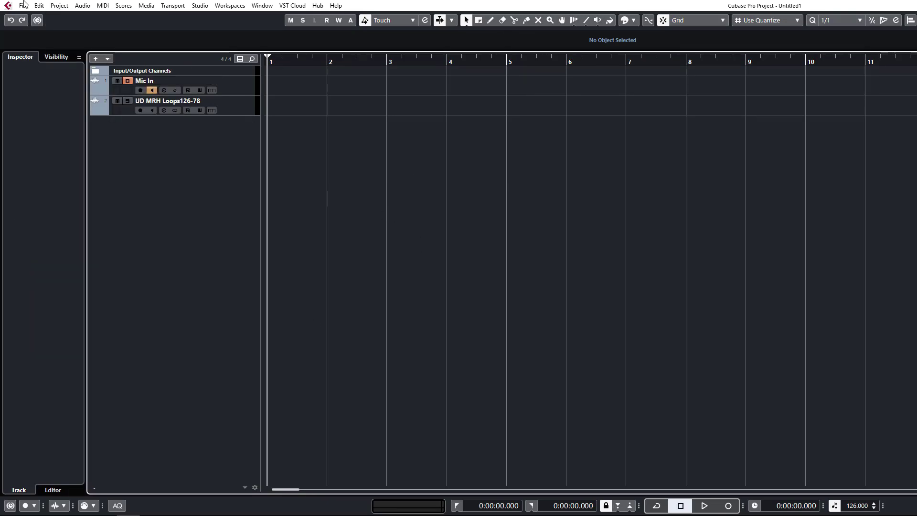
{"action": "left_click", "coordinate": [38, 7]}
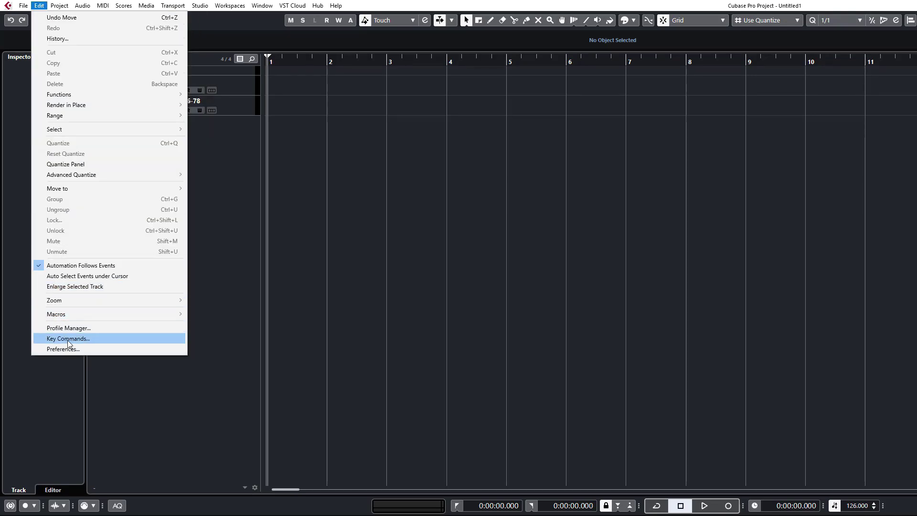
{"action": "left_click", "coordinate": [163, 339]}
{"action": "left_click_drag", "start_coordinate": [354, 144], "coordinate": [402, 137]}
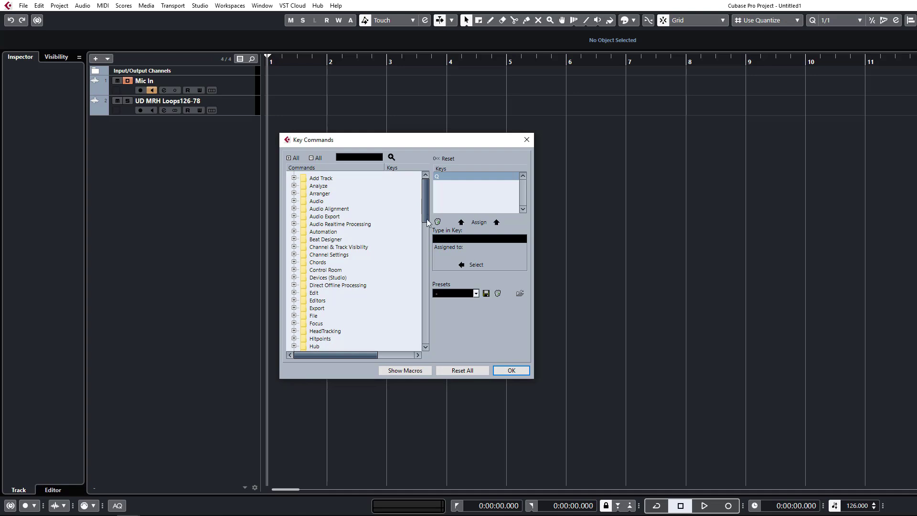
{"action": "scroll", "coordinate": [426, 208], "scroll_direction": "down", "scroll_amount": 2}
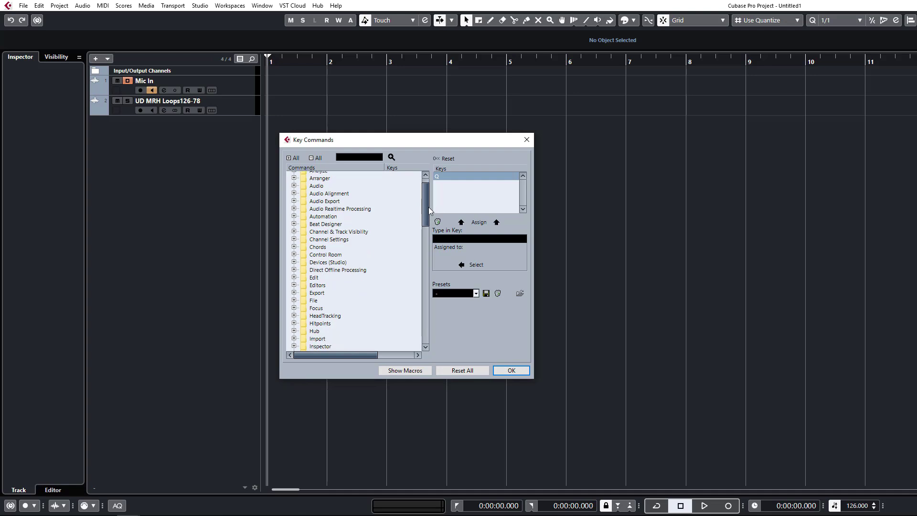
{"action": "scroll", "coordinate": [429, 207], "scroll_direction": "up", "scroll_amount": 2}
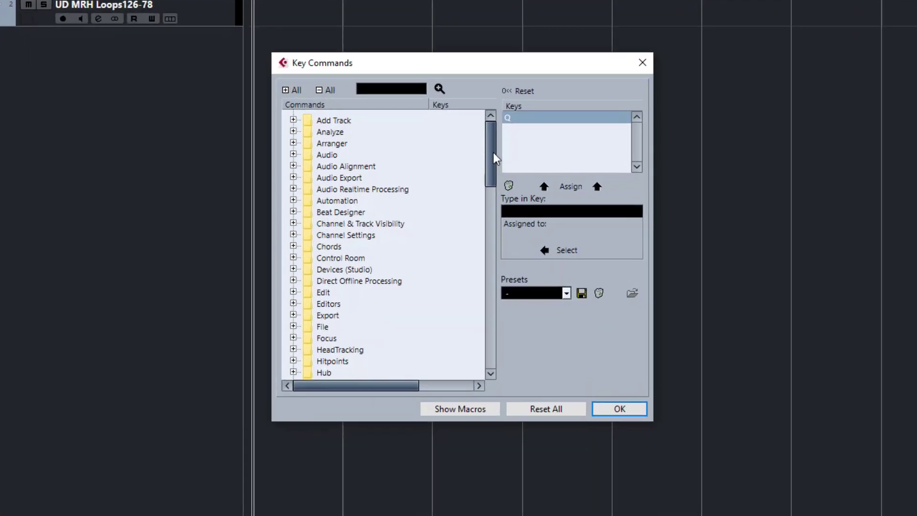
{"action": "scroll", "coordinate": [428, 219], "scroll_direction": "down", "scroll_amount": 2}
{"action": "left_click_drag", "start_coordinate": [495, 181], "coordinate": [491, 117]}
Search the Key Commands list for 'quantize' and step through the Set Quantize matches.
{"action": "left_click", "coordinate": [391, 91]}
{"action": "type", "text": "quantize"}
{"action": "left_click", "coordinate": [439, 89]}
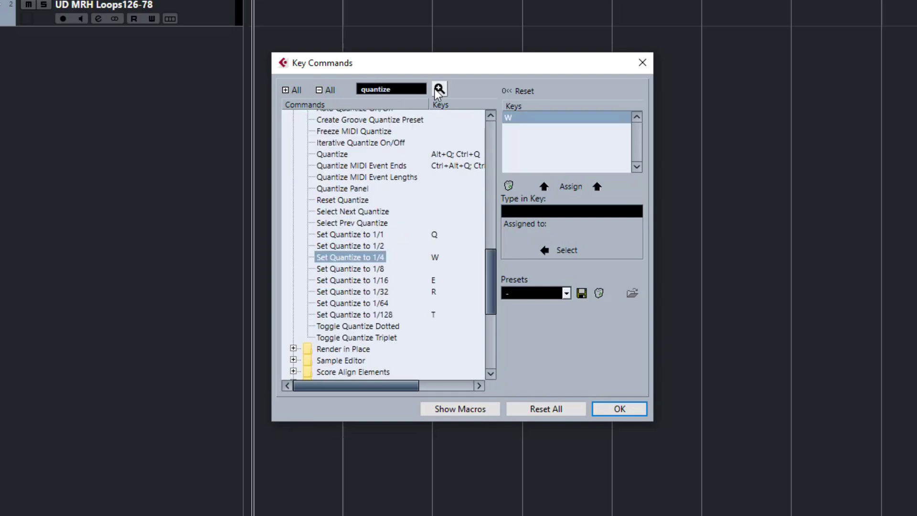
{"action": "left_click", "coordinate": [438, 89]}
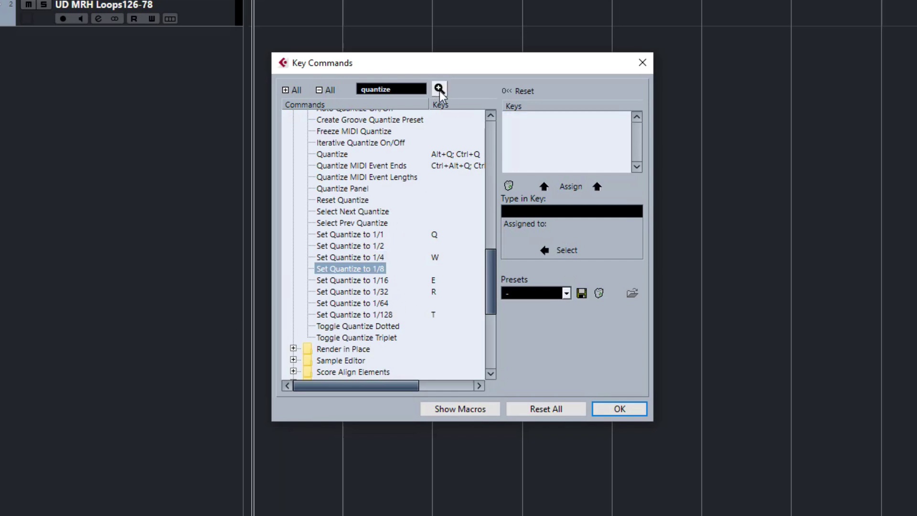
{"action": "left_click", "coordinate": [440, 91]}
{"action": "left_click", "coordinate": [439, 90]}
{"action": "left_click", "coordinate": [440, 91]}
{"action": "left_click", "coordinate": [439, 91]}
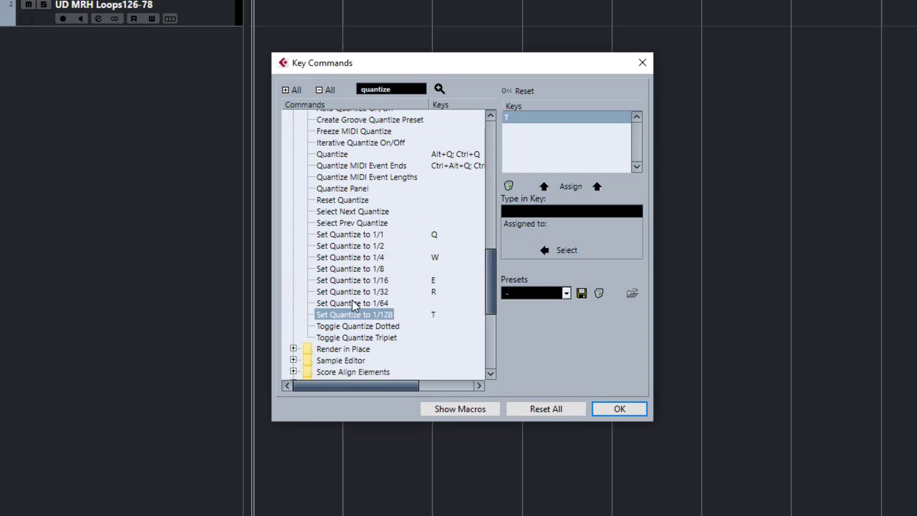
Check the keys for Set Quantize to 1/1, 1/4, 1/16, 1/32 and 1/128 (Q, W, E, R, T).
{"action": "left_click", "coordinate": [360, 235]}
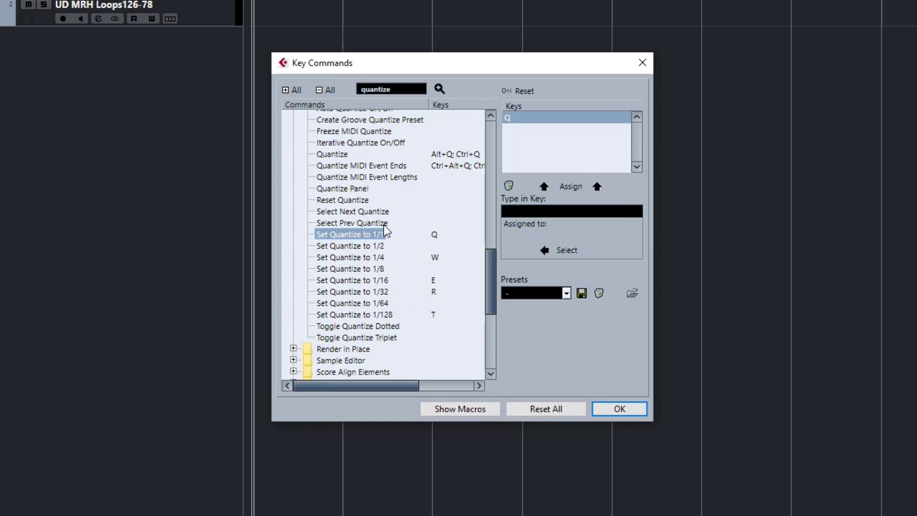
{"action": "left_click", "coordinate": [371, 258]}
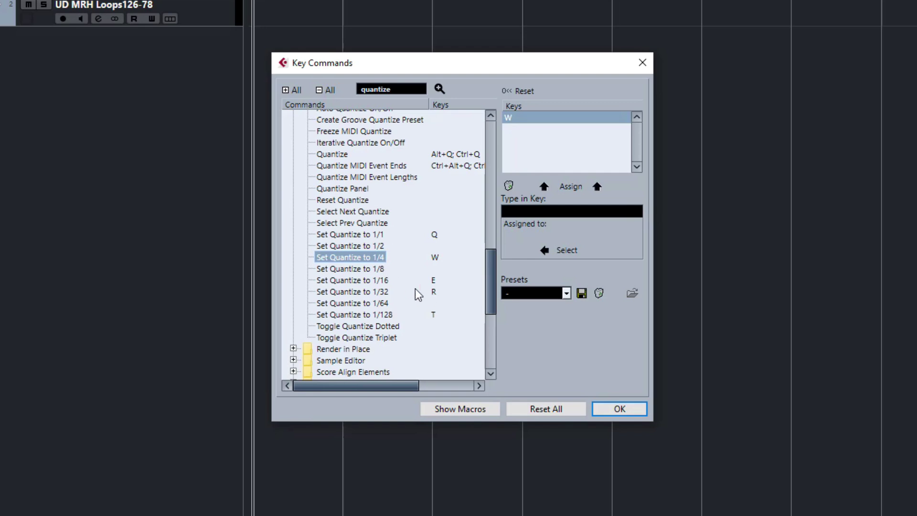
{"action": "left_click", "coordinate": [375, 283]}
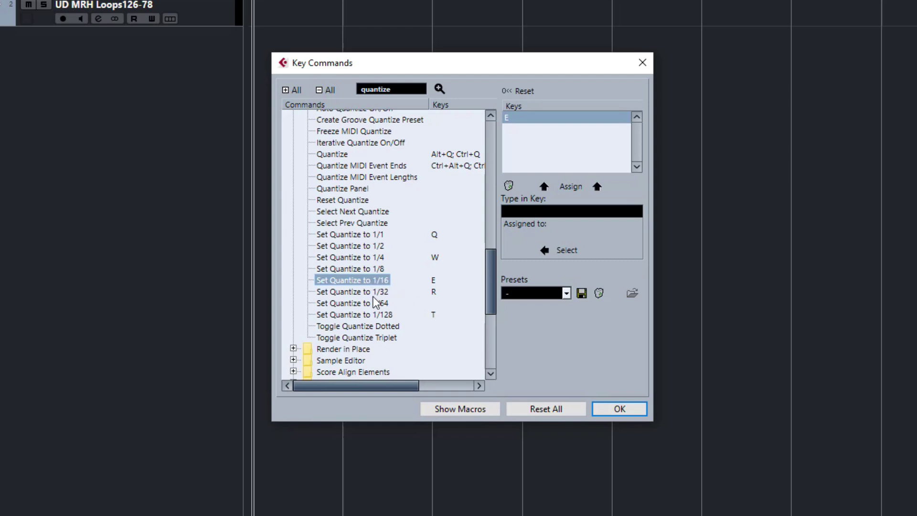
{"action": "left_click", "coordinate": [380, 293]}
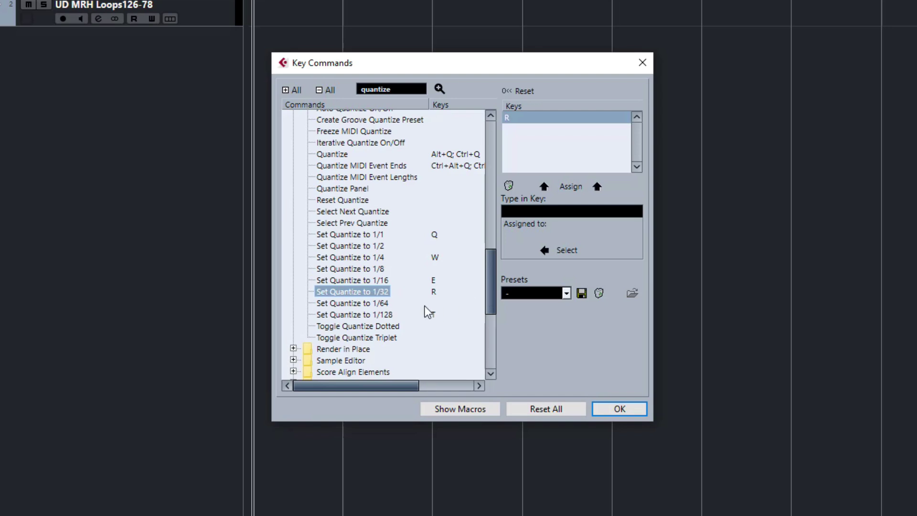
{"action": "left_click", "coordinate": [388, 305]}
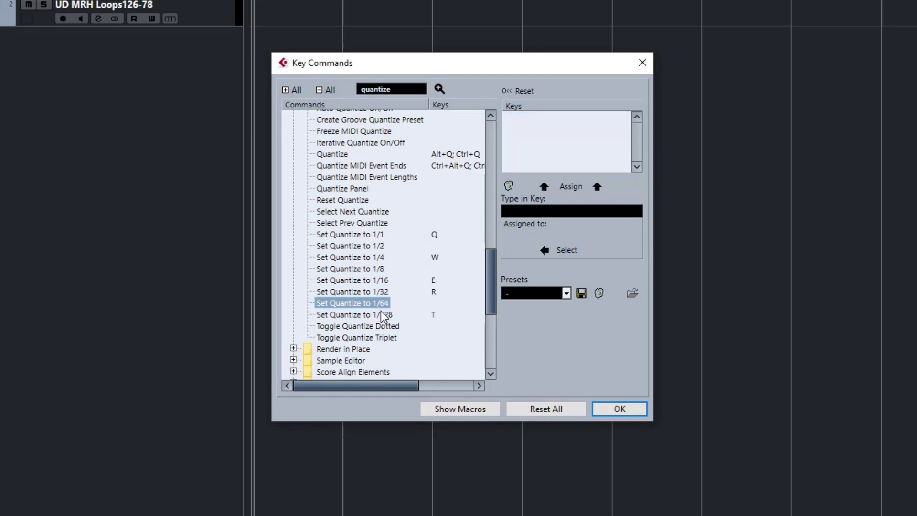
{"action": "left_click", "coordinate": [388, 315]}
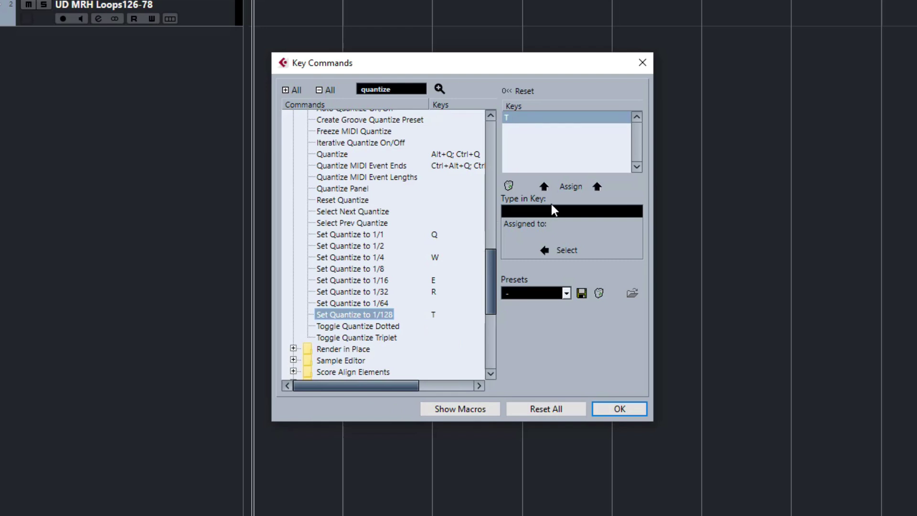
Test Q in Type in Key, confirming it is assigned to Set Quantize to 1/1.
{"action": "left_click", "coordinate": [420, 234]}
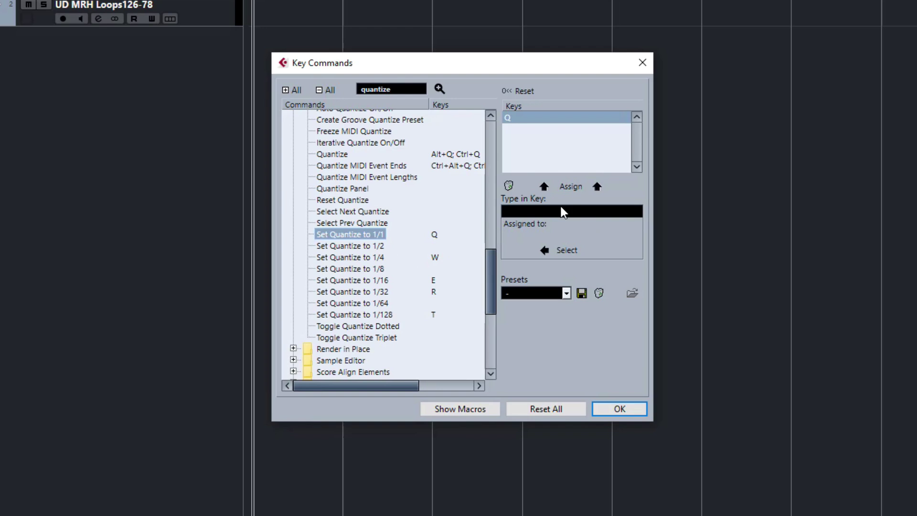
{"action": "left_click", "coordinate": [573, 214]}
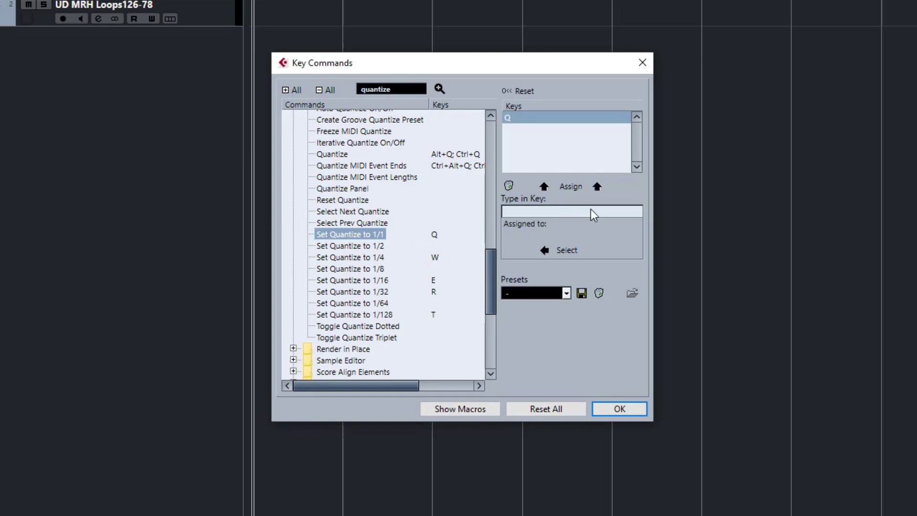
{"action": "key", "text": "1"}
{"action": "key", "text": "q"}
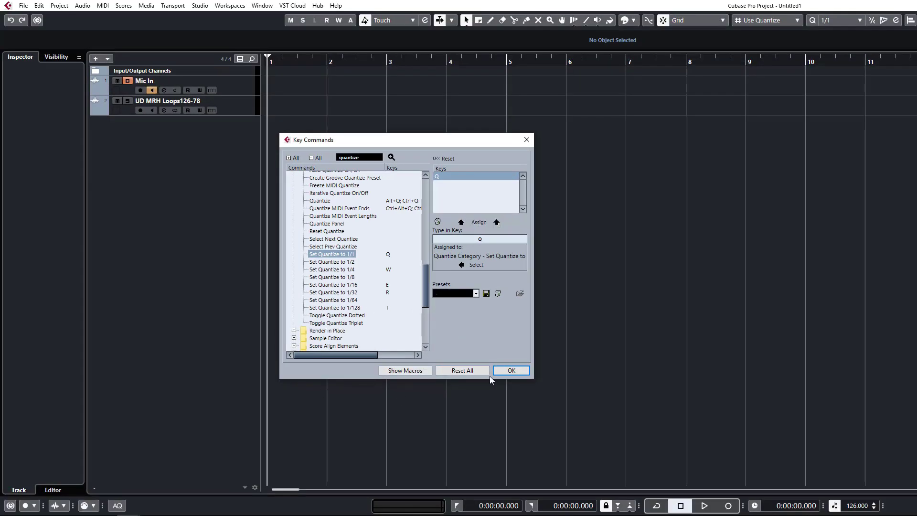
Confirm the key commands, cycle the sizing modes, and place the loop at bar 1 of track 2.
{"action": "left_click", "coordinate": [504, 373]}
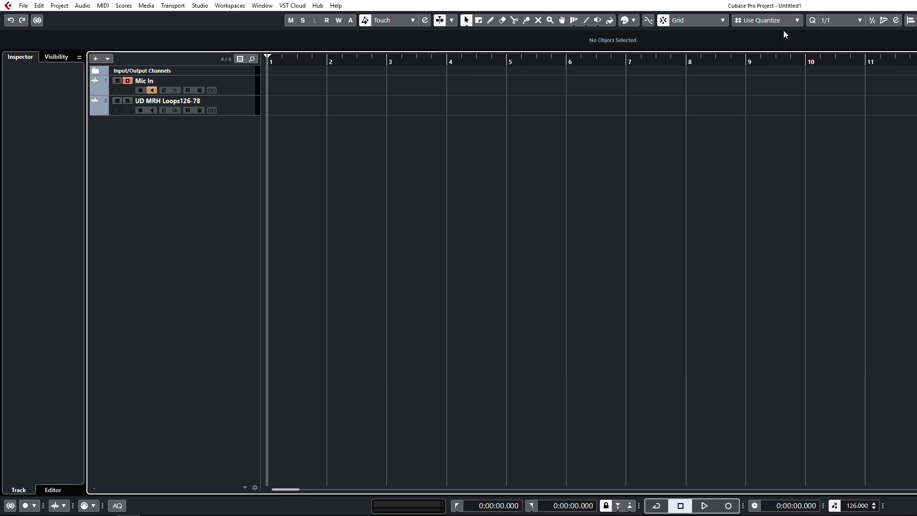
{"action": "key", "text": "1"}
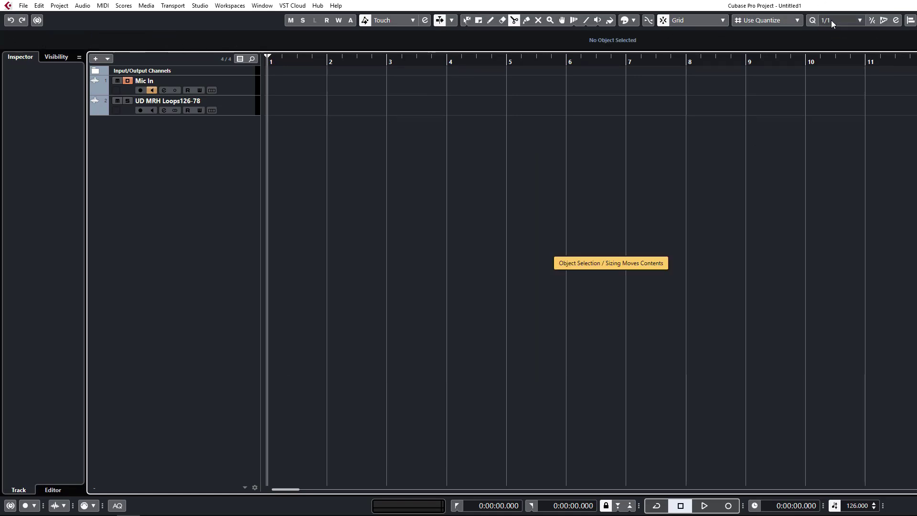
{"action": "scroll", "coordinate": [827, 20], "scroll_direction": "down", "scroll_amount": 5}
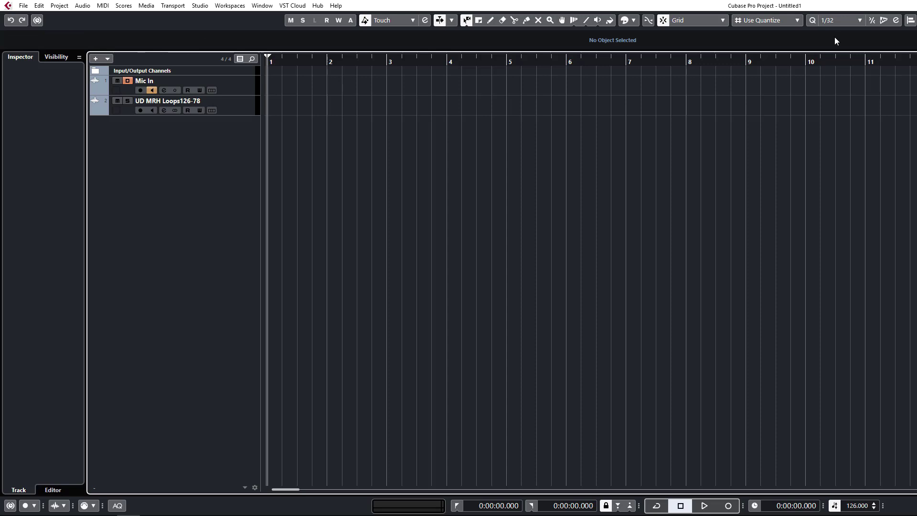
{"action": "scroll", "coordinate": [834, 20], "scroll_direction": "down", "scroll_amount": 2}
{"action": "left_click_drag", "start_coordinate": [779, 123], "coordinate": [339, 128]}
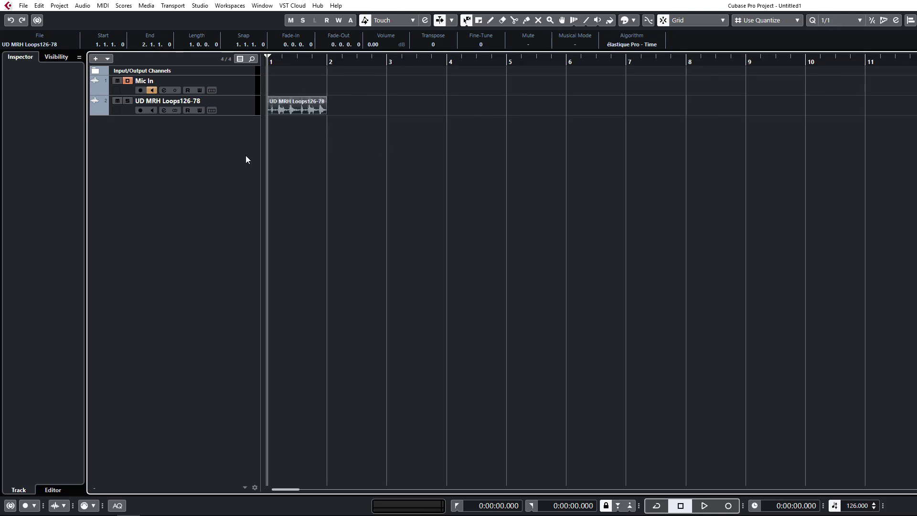
{"action": "left_click", "coordinate": [290, 144]}
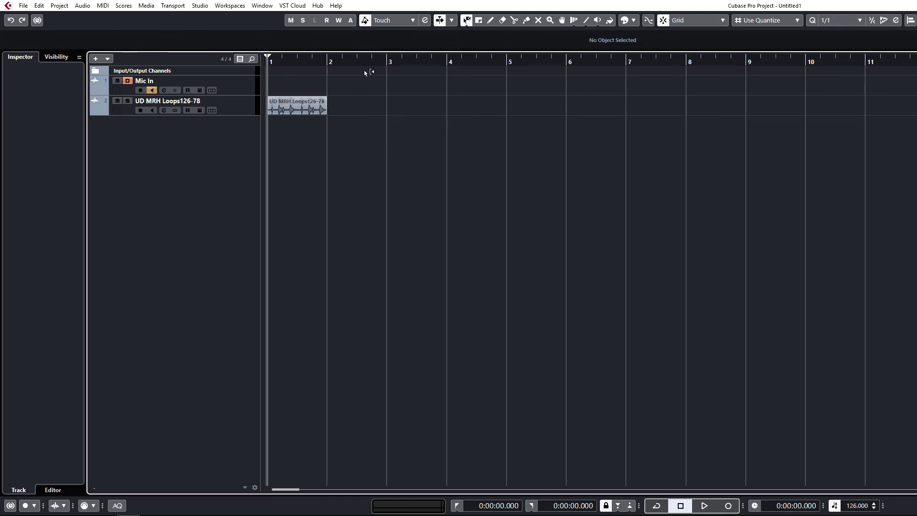
{"action": "key", "text": "1"}
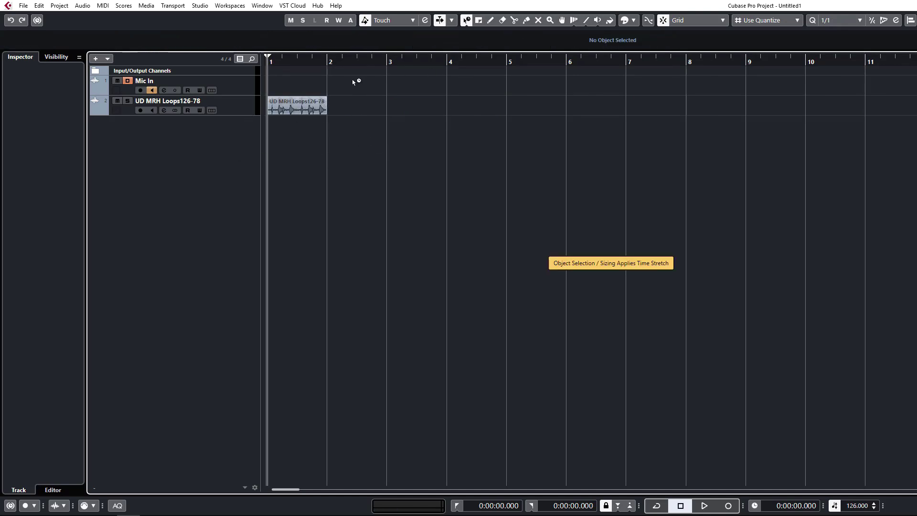
{"action": "key", "text": "1"}
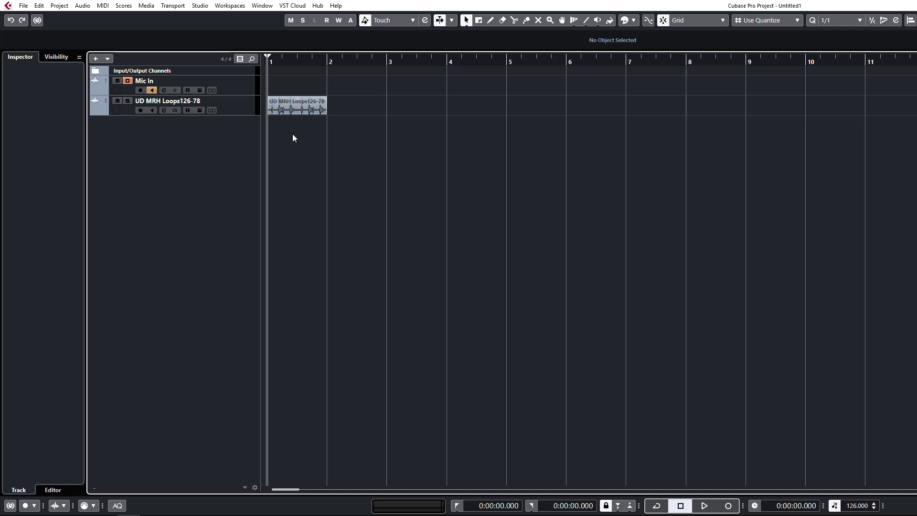
{"action": "left_click", "coordinate": [293, 108]}
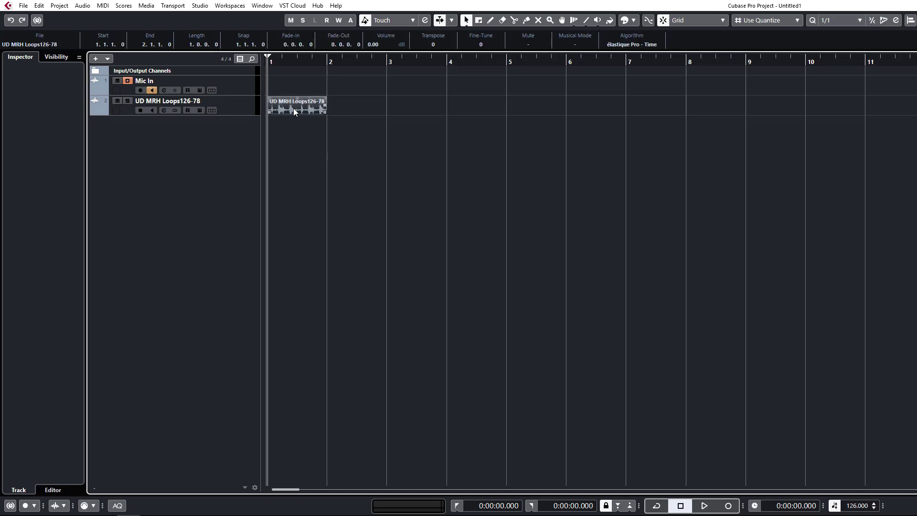
{"action": "left_click", "coordinate": [447, 163]}
{"action": "left_click", "coordinate": [297, 111]}
{"action": "mouse_move", "coordinate": [286, 108]}
{"action": "left_mouse_down"}
{"action": "mouse_move", "coordinate": [298, 113]}
{"action": "mouse_move", "coordinate": [276, 111]}
{"action": "left_mouse_up"}
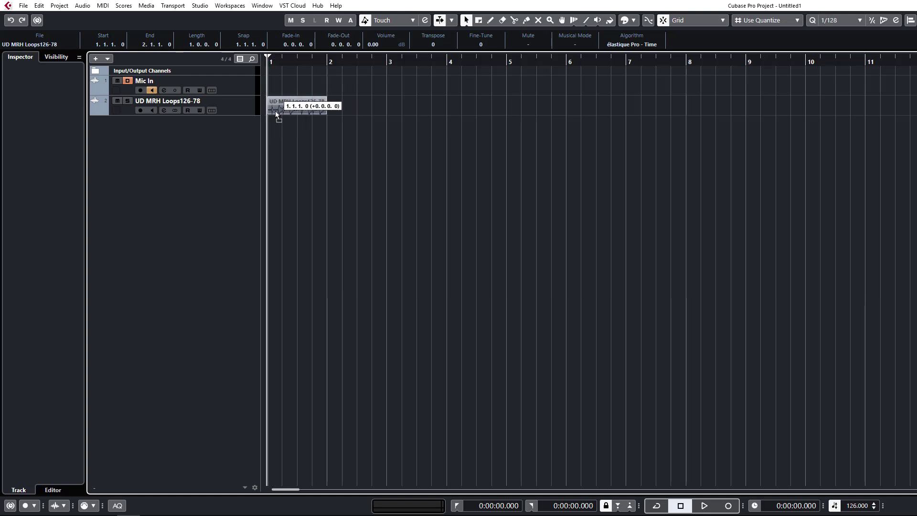
{"action": "left_click", "coordinate": [369, 129]}
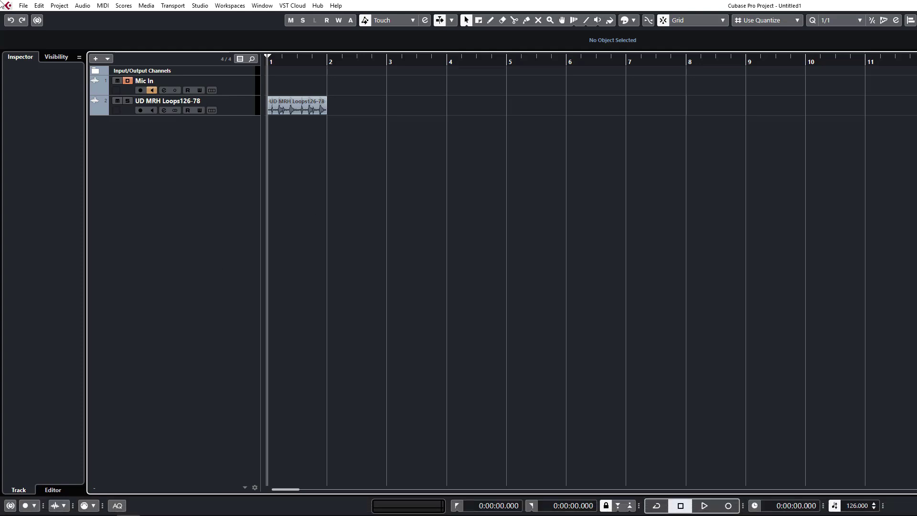
Open Key Commands and search 'bounce' to reveal Bounce Selection assigned to B.
{"action": "left_click", "coordinate": [41, 7]}
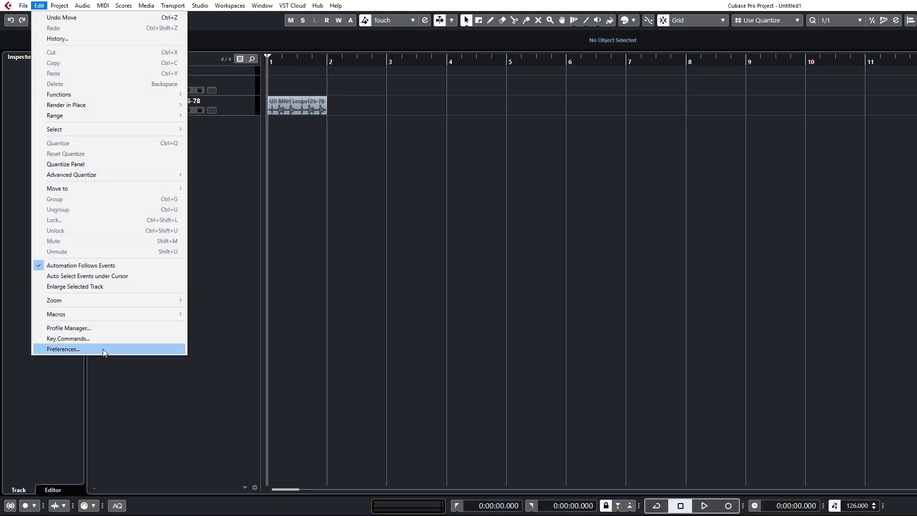
{"action": "left_click", "coordinate": [92, 340]}
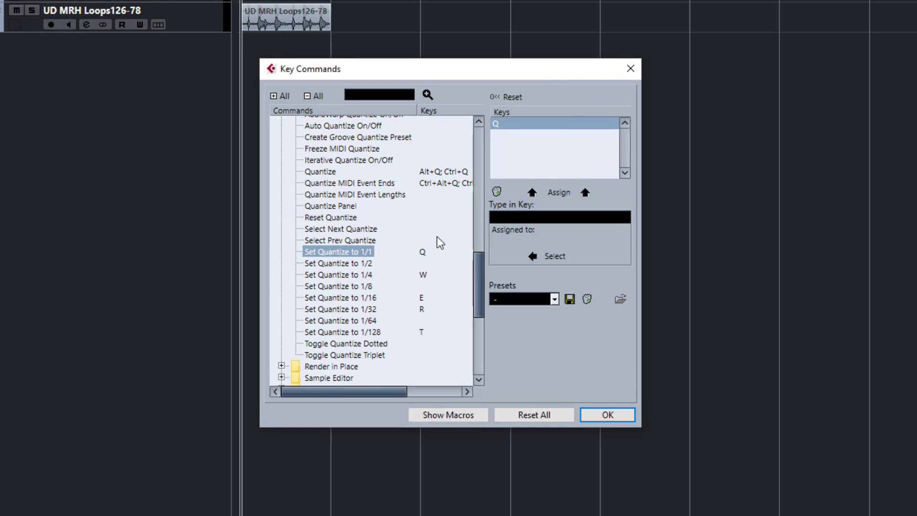
{"action": "left_click", "coordinate": [381, 95]}
{"action": "type", "text": "bounce"}
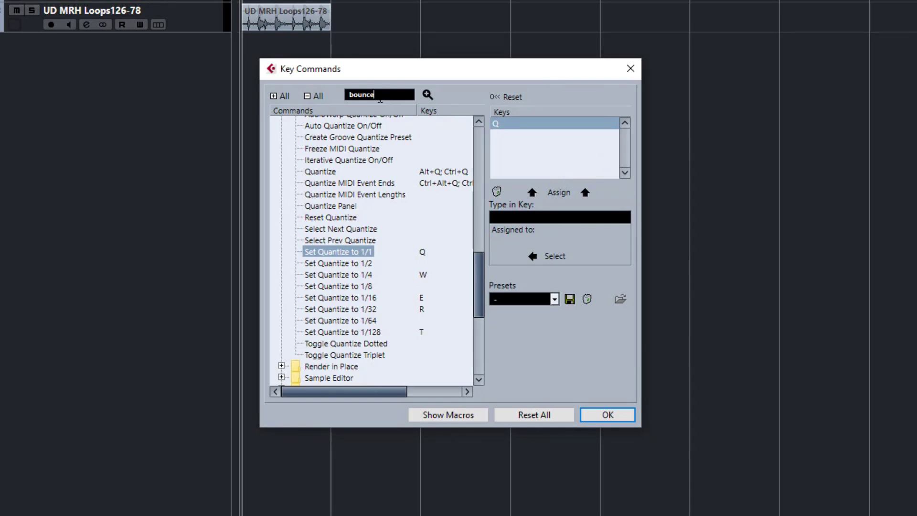
{"action": "key", "text": "Return"}
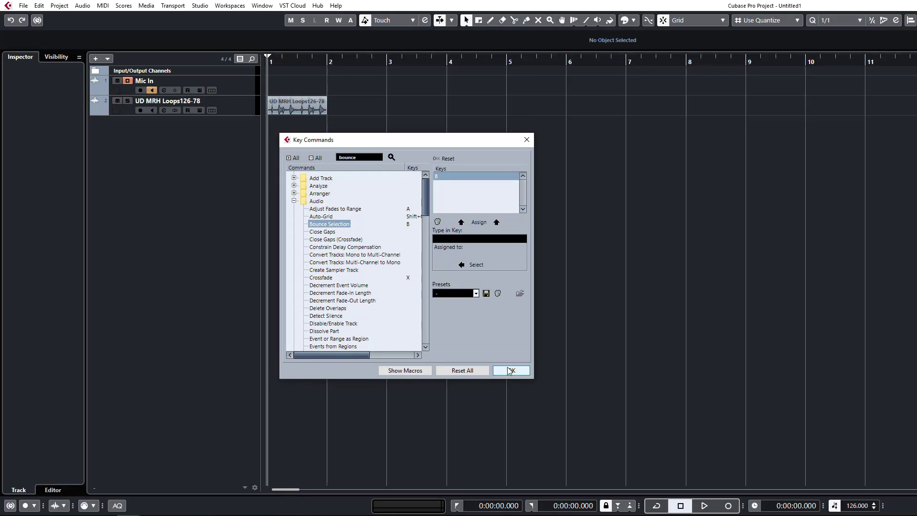
Close Key Commands, split the loop at beat 1.3 and copy the second piece to bar 2.
{"action": "left_click", "coordinate": [511, 371]}
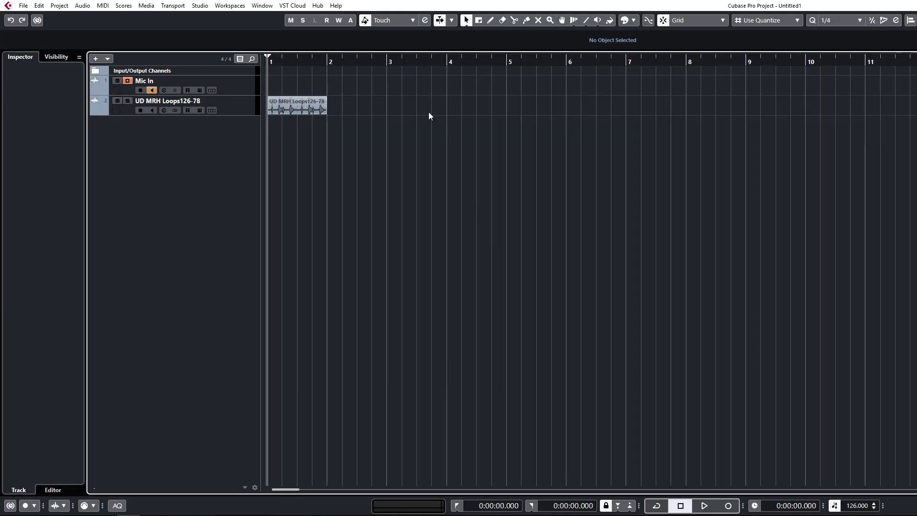
{"action": "left_click", "coordinate": [301, 111], "text": "alt"}
{"action": "left_click_drag", "start_coordinate": [311, 111], "coordinate": [377, 114]}
Bounce the selected pieces into one event with B, choosing Replace, and reselect it.
{"action": "key", "text": "b"}
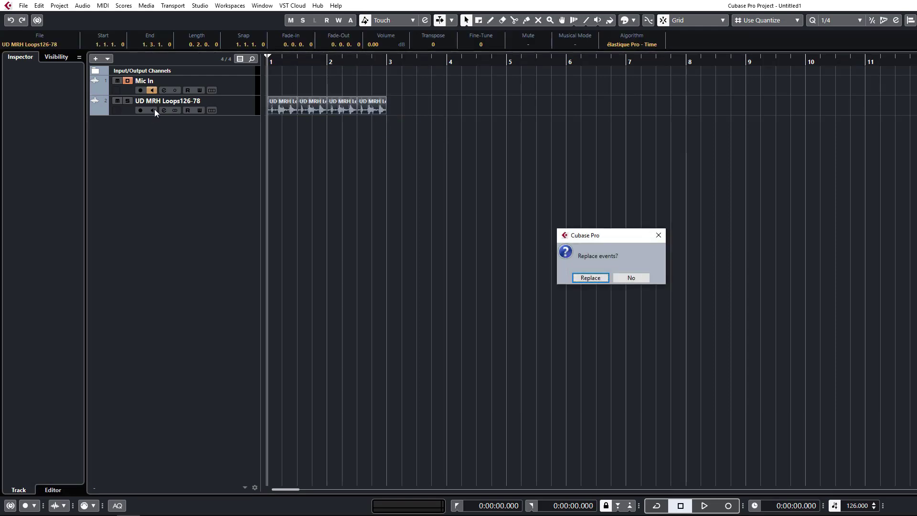
{"action": "left_click", "coordinate": [604, 278]}
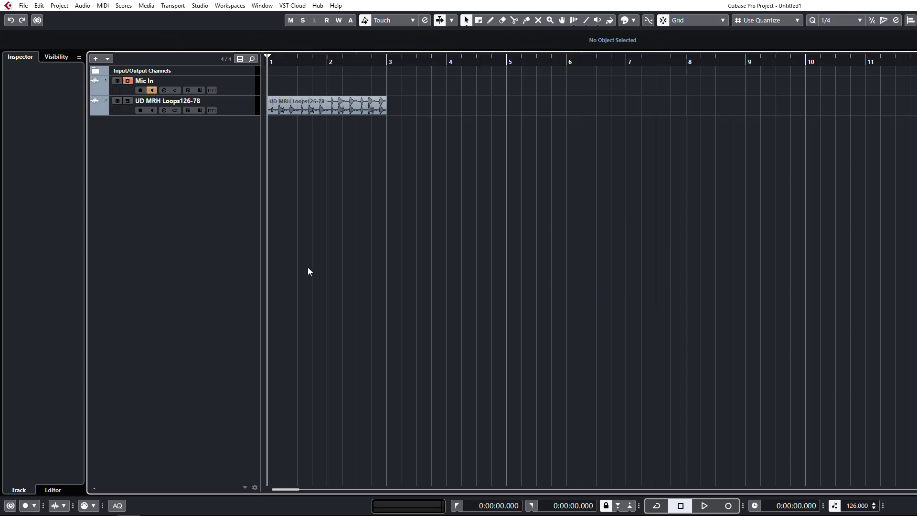
{"action": "left_click", "coordinate": [366, 110]}
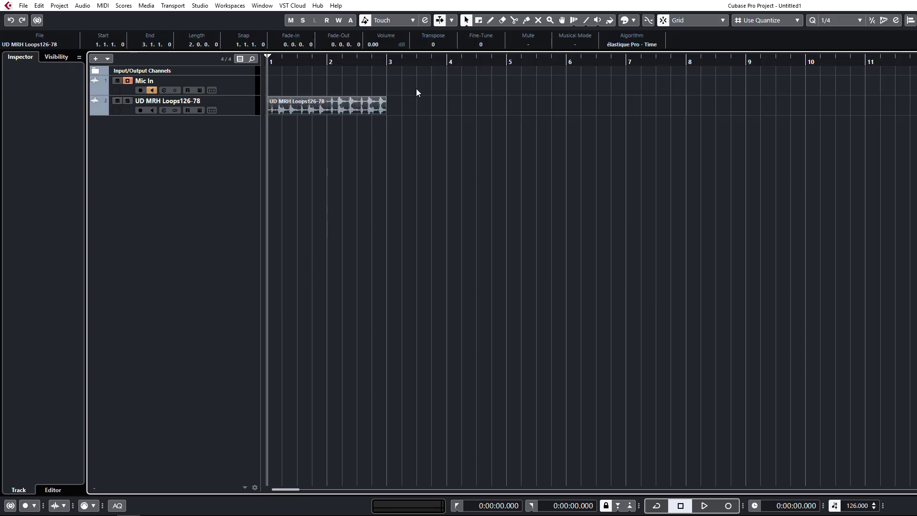
{"action": "left_click_drag", "start_coordinate": [417, 88], "coordinate": [380, 165]}
{"action": "left_click", "coordinate": [346, 148]}
{"action": "left_click", "coordinate": [343, 111]}
Open Direct Offline Processing with F7 and apply Reverse permanently to the loop.
{"action": "key", "text": "F7"}
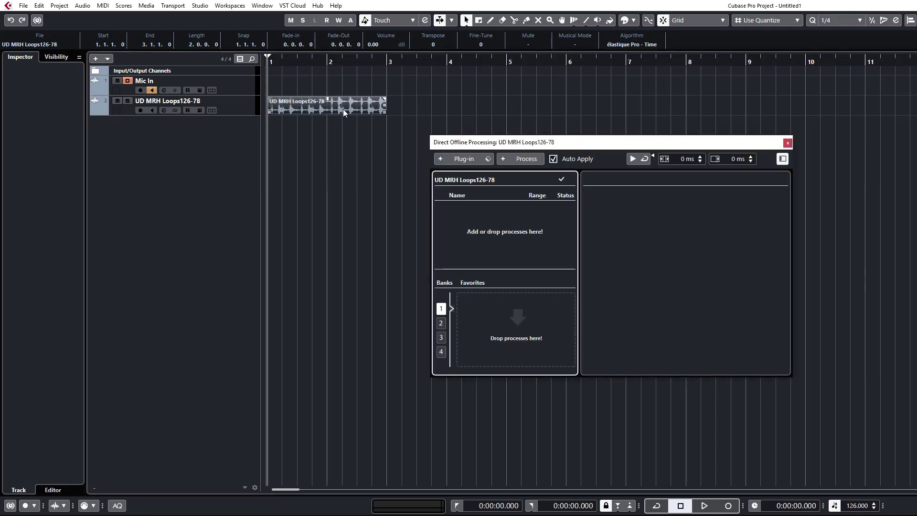
{"action": "left_click_drag", "start_coordinate": [501, 146], "coordinate": [271, 194]}
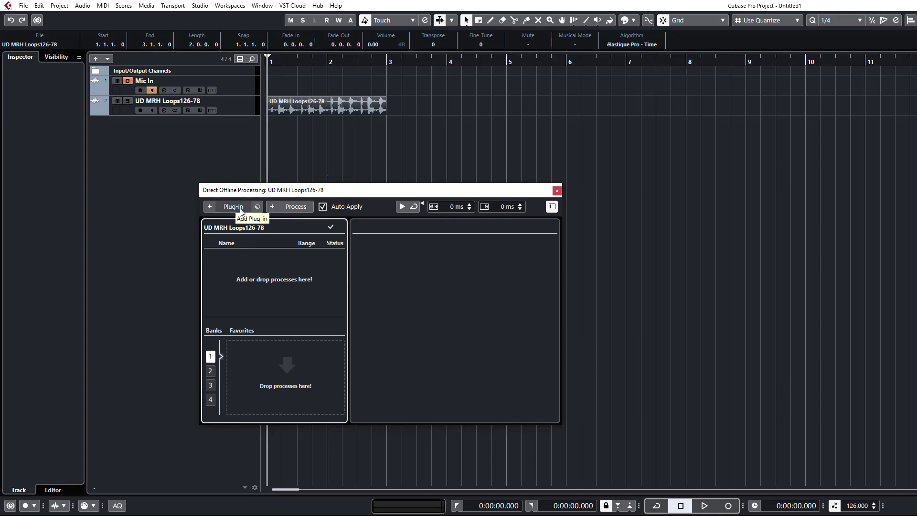
{"action": "left_click", "coordinate": [301, 208]}
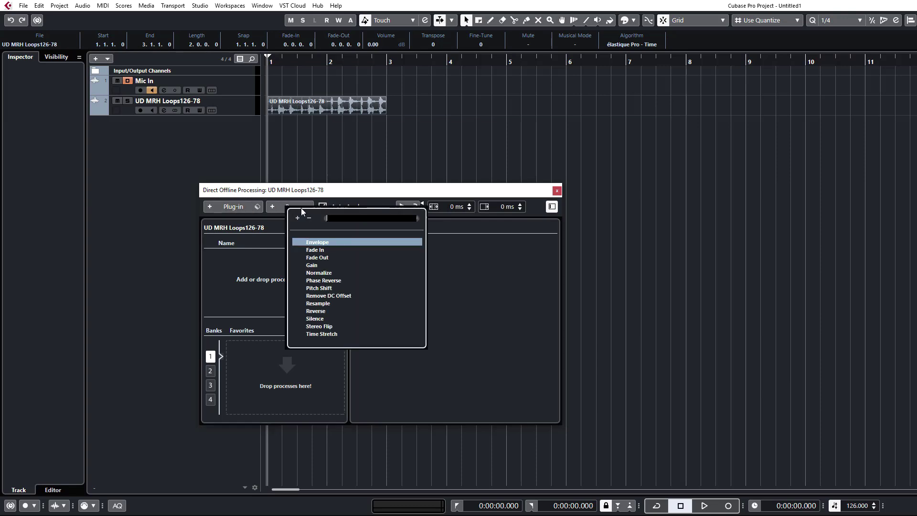
{"action": "left_click", "coordinate": [317, 311]}
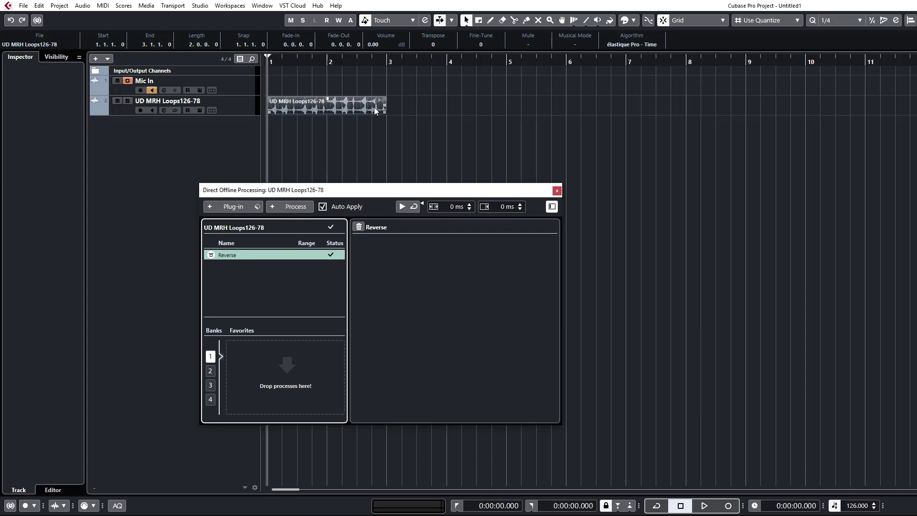
{"action": "left_click", "coordinate": [423, 143]}
{"action": "left_click", "coordinate": [363, 106]}
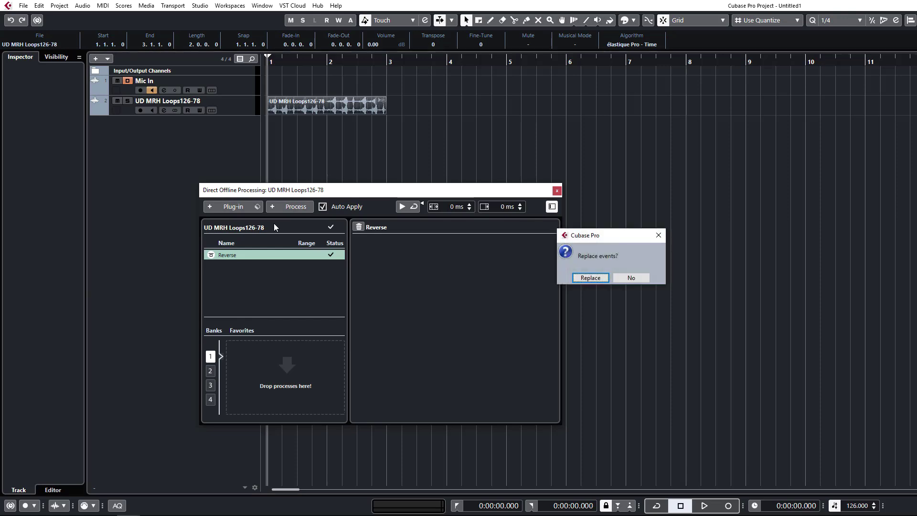
{"action": "key", "text": "Return"}
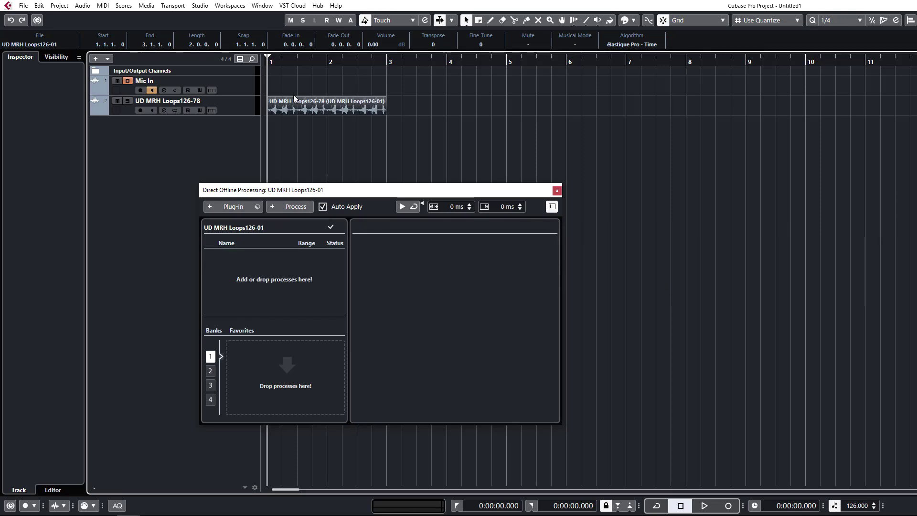
Undo the reverse with Ctrl+Z and reselect the loop track and its event.
{"action": "left_click", "coordinate": [262, 143]}
{"action": "left_click", "coordinate": [296, 107]}
{"action": "left_click", "coordinate": [301, 171]}
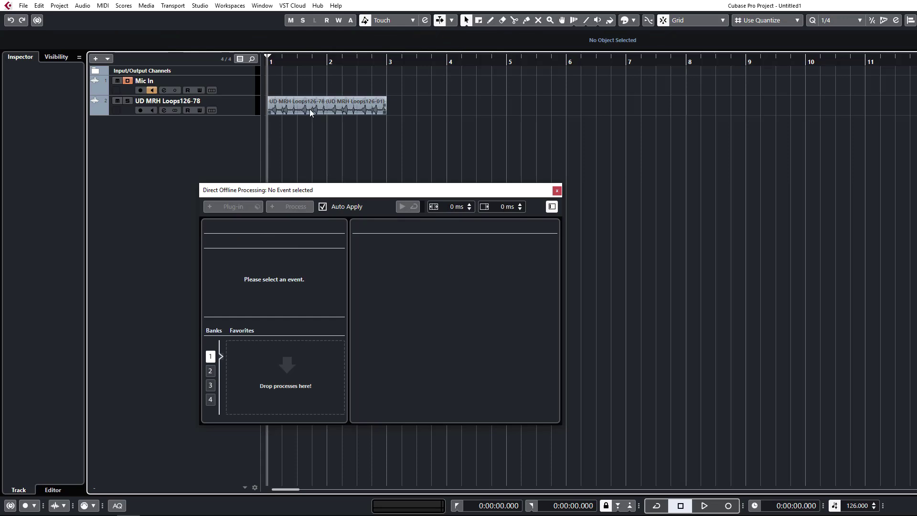
{"action": "key", "text": "ctrl+z"}
{"action": "key", "text": "ctrl+z"}
{"action": "left_click", "coordinate": [227, 141]}
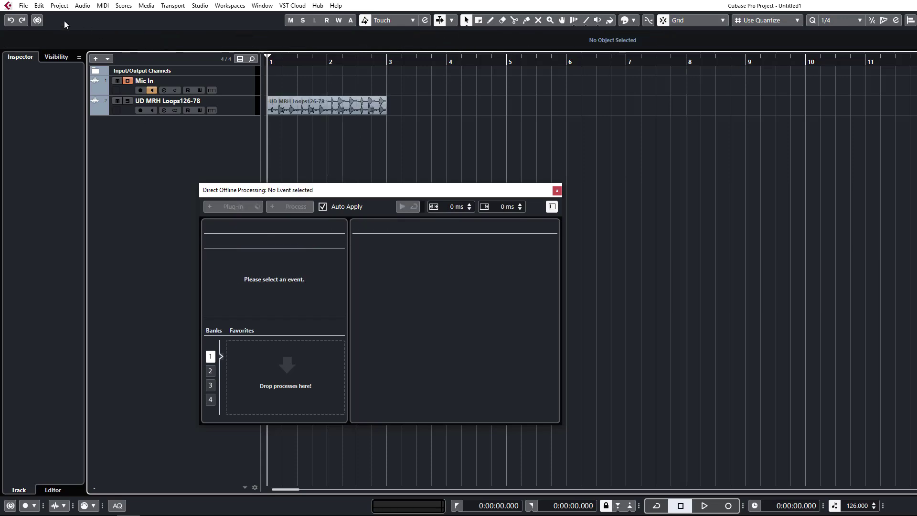
{"action": "left_click", "coordinate": [238, 113]}
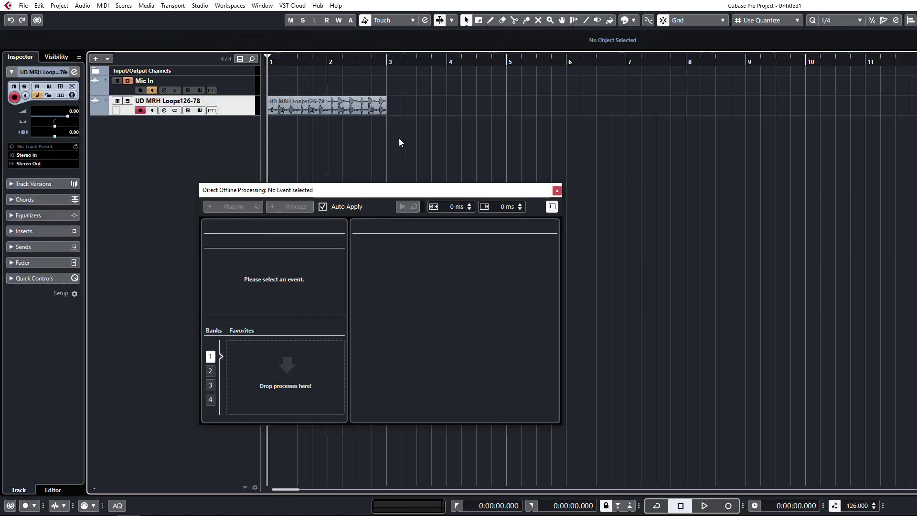
{"action": "left_click", "coordinate": [26, 6]}
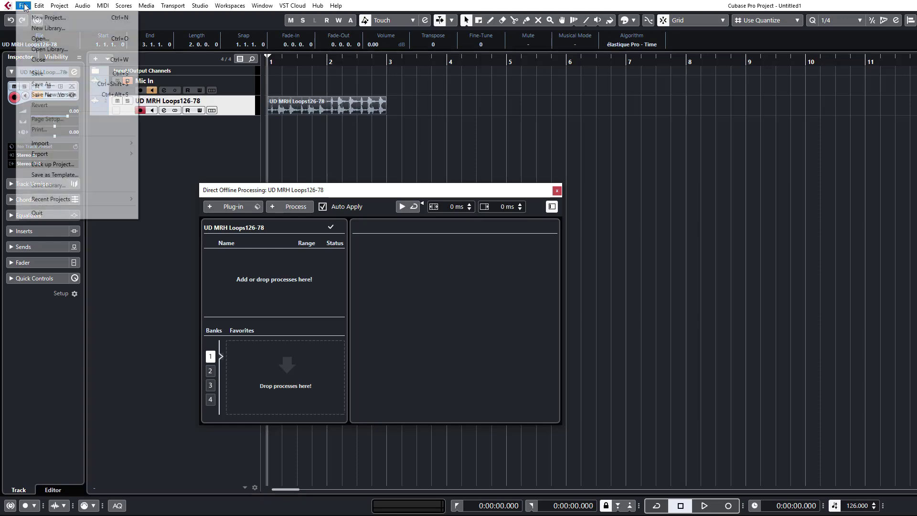
Open Key Commands from the Edit menu and search the command list for 'render'.
{"action": "mouse_move", "coordinate": [38, 6]}
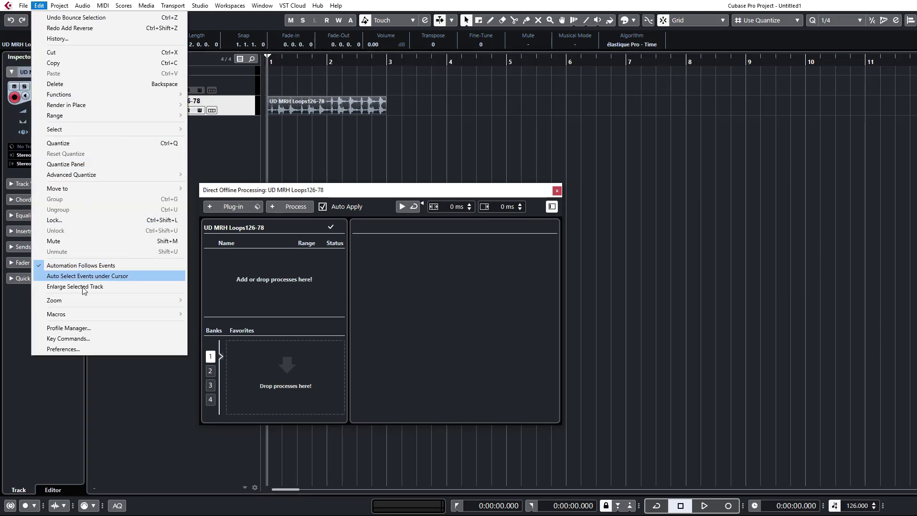
{"action": "left_click", "coordinate": [72, 338]}
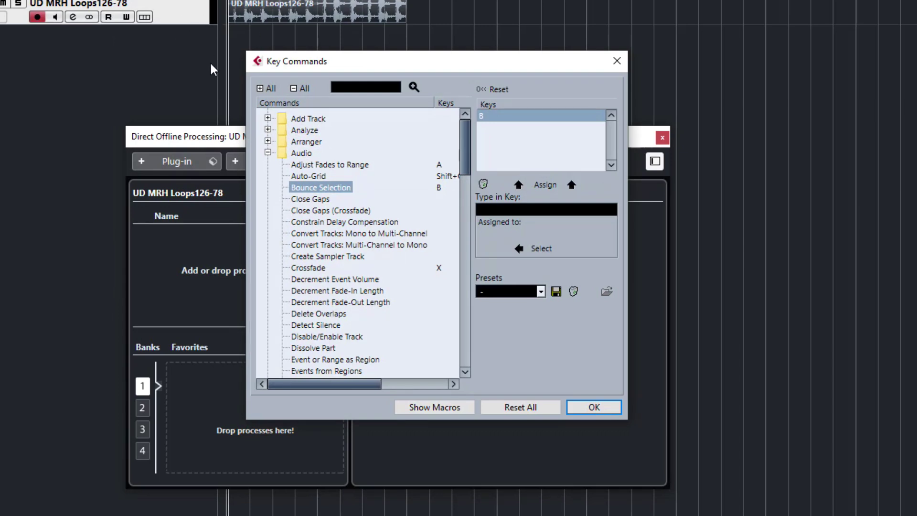
{"action": "left_click", "coordinate": [354, 85]}
{"action": "type", "text": "render"}
{"action": "key", "text": "Return"}
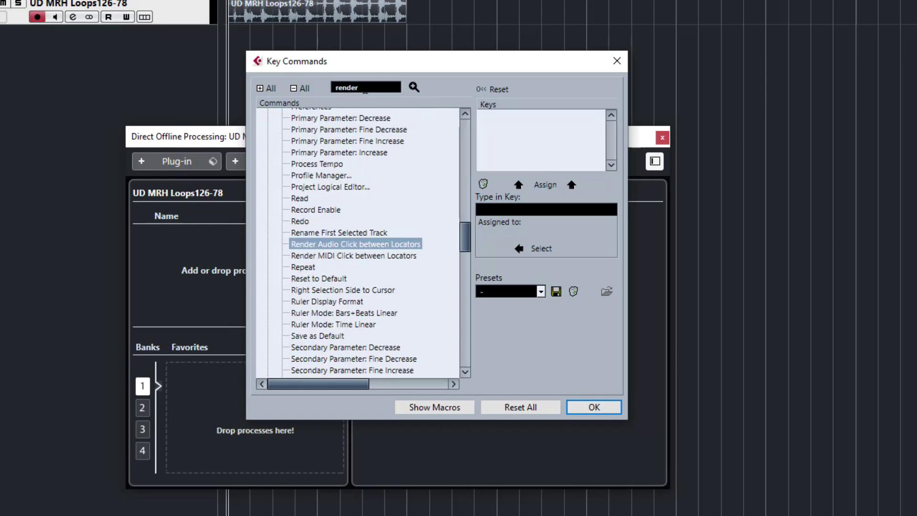
Show Render (with Current Settings) on Alt+` and Render Settings on Ctrl+Alt+`.
{"action": "left_click", "coordinate": [414, 87]}
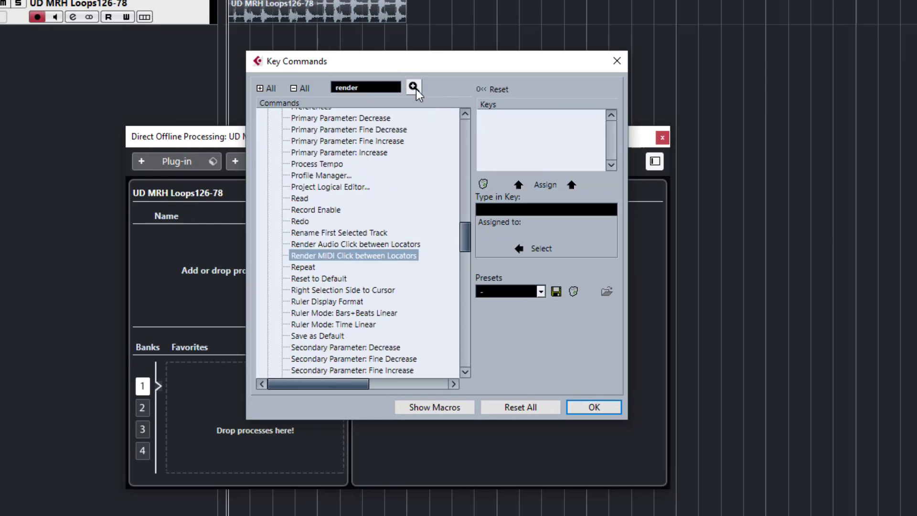
{"action": "left_click", "coordinate": [414, 87]}
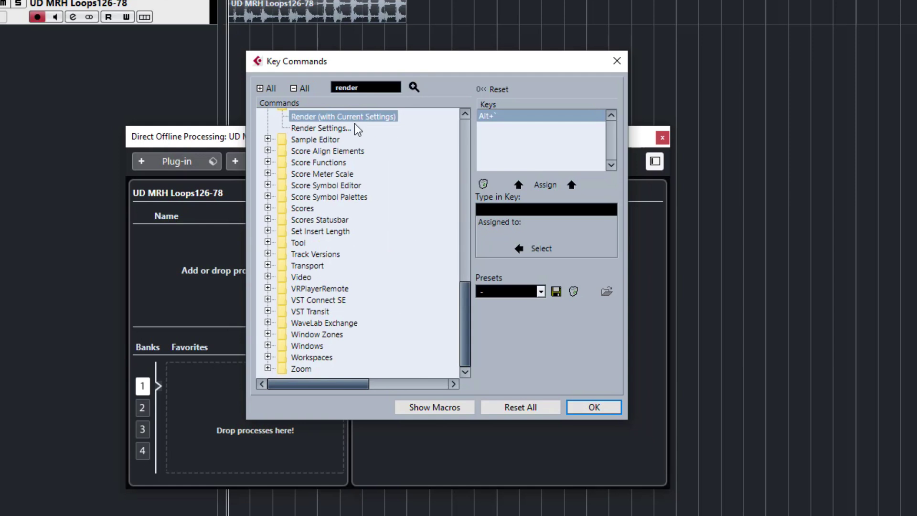
{"action": "scroll", "coordinate": [353, 170], "scroll_direction": "up", "scroll_amount": 2}
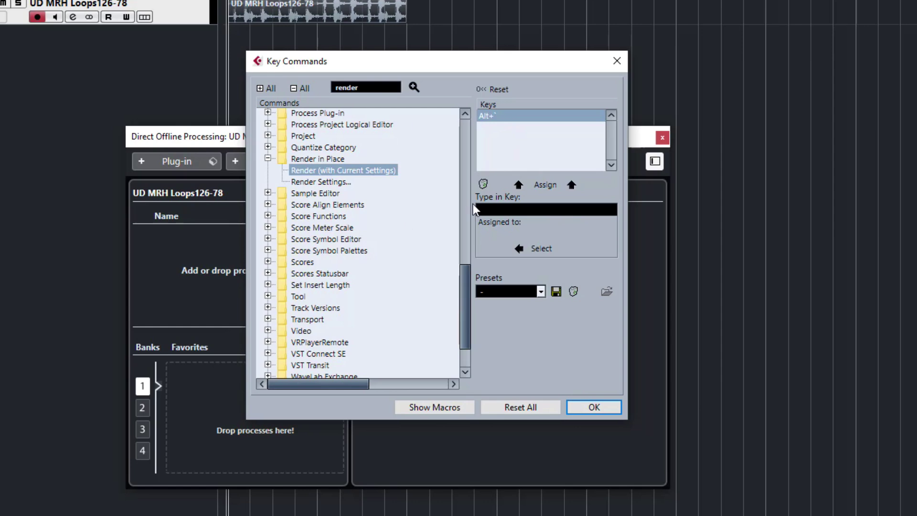
{"action": "left_click", "coordinate": [343, 183]}
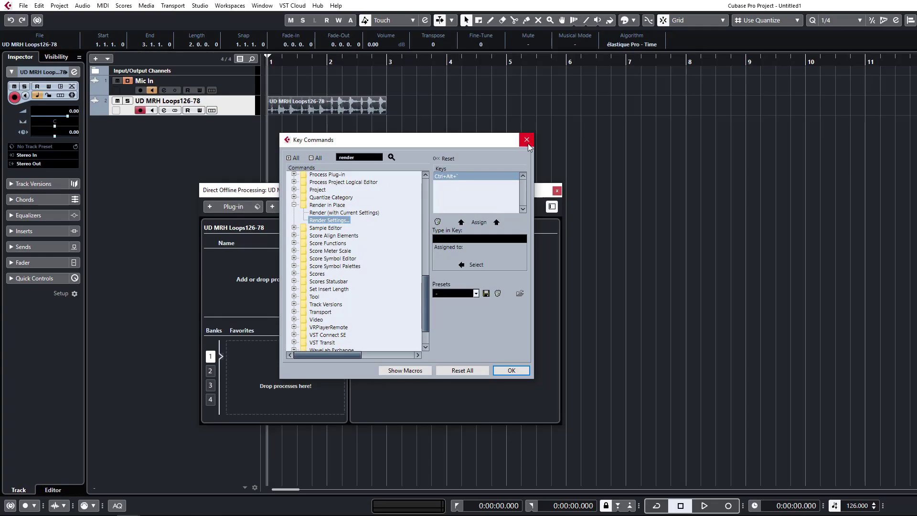
Close Key Commands and open the UD MRH Loops126-78 track's Channel Settings.
{"action": "left_click", "coordinate": [528, 141]}
{"action": "left_click", "coordinate": [348, 122]}
{"action": "left_click", "coordinate": [364, 110]}
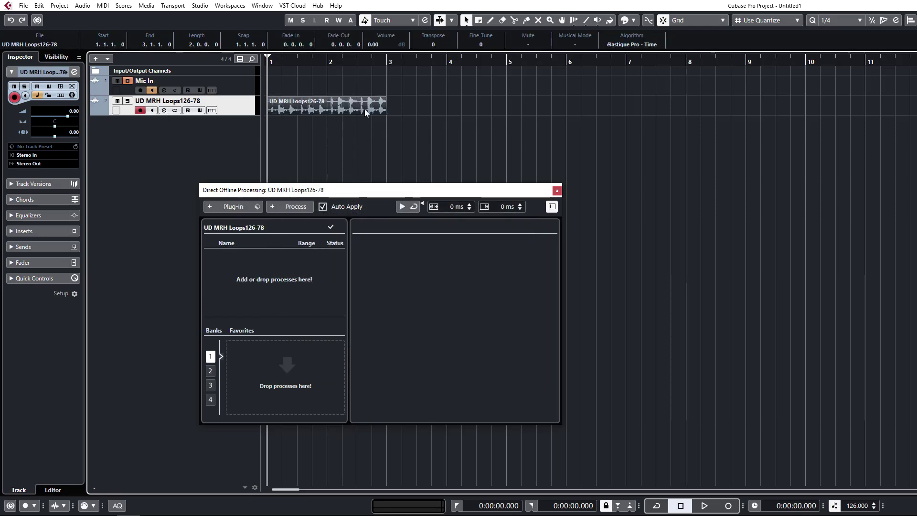
{"action": "left_click", "coordinate": [164, 110]}
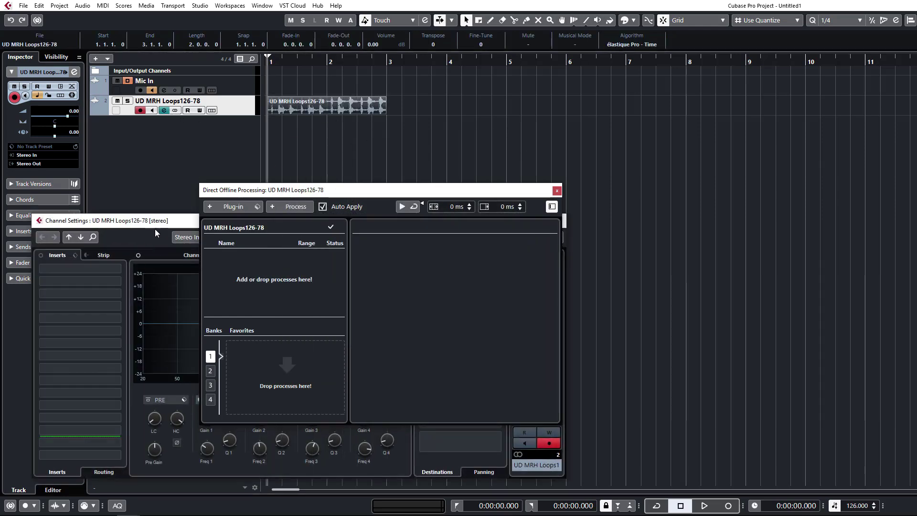
{"action": "left_click", "coordinate": [557, 190]}
Load Soundtoys Decapitator into insert slot 1 from the By Vendor list.
{"action": "left_click", "coordinate": [78, 270]}
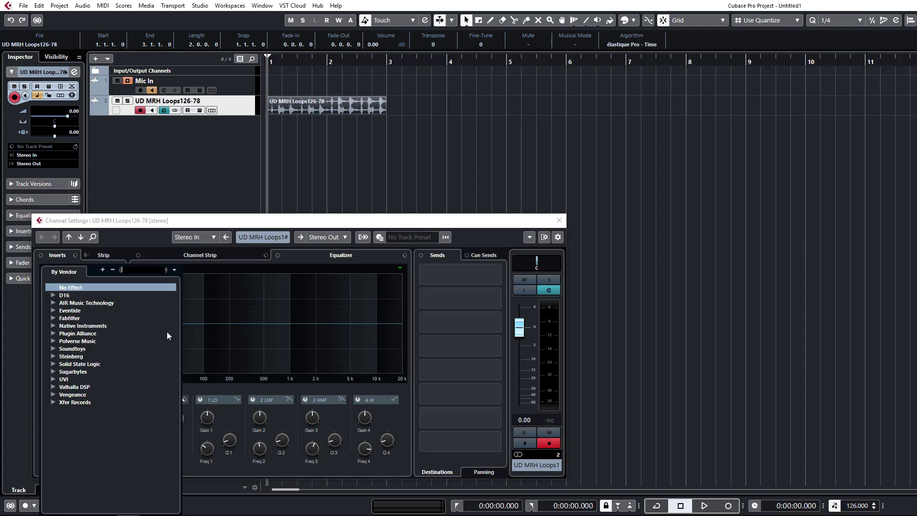
{"action": "left_click", "coordinate": [51, 371]}
{"action": "left_click", "coordinate": [51, 365]}
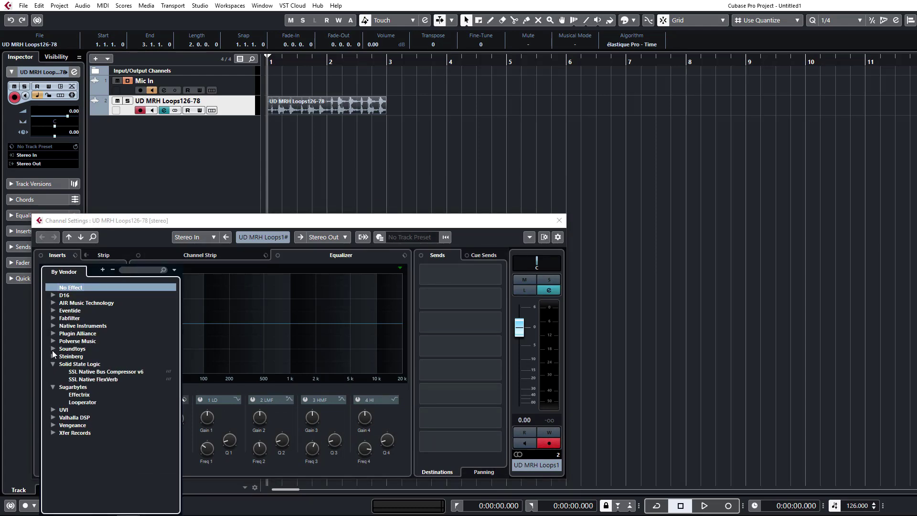
{"action": "left_click", "coordinate": [53, 349]}
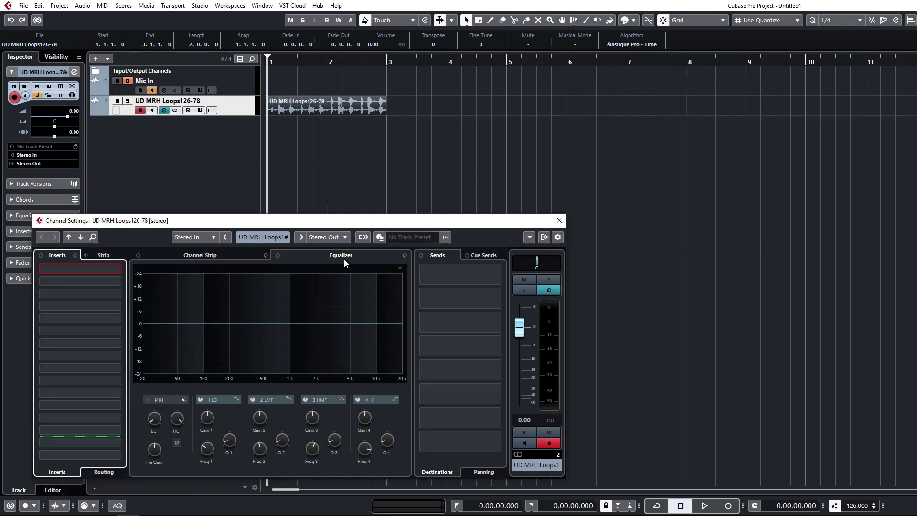
{"action": "left_click_drag", "start_coordinate": [385, 220], "coordinate": [282, 213]}
Play the loop while raising Decapitator's Drive to about 5, then stop playback.
{"action": "left_click", "coordinate": [308, 185]}
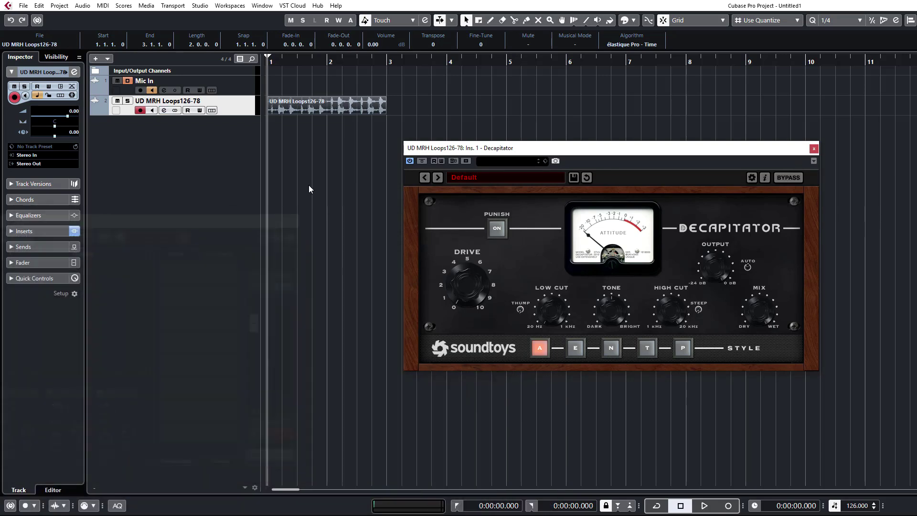
{"action": "key", "text": "space"}
{"action": "left_click_drag", "start_coordinate": [459, 296], "coordinate": [456, 280]}
{"action": "left_click", "coordinate": [330, 234]}
{"action": "key", "text": "space"}
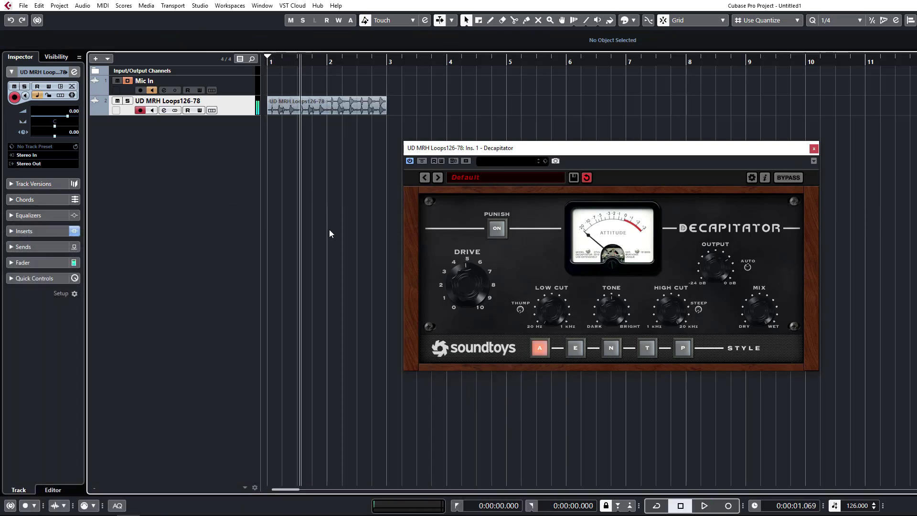
Render the loop event in place with Ctrl+B, then open Render Settings with Ctrl+Shift+B.
{"action": "left_click", "coordinate": [374, 98]}
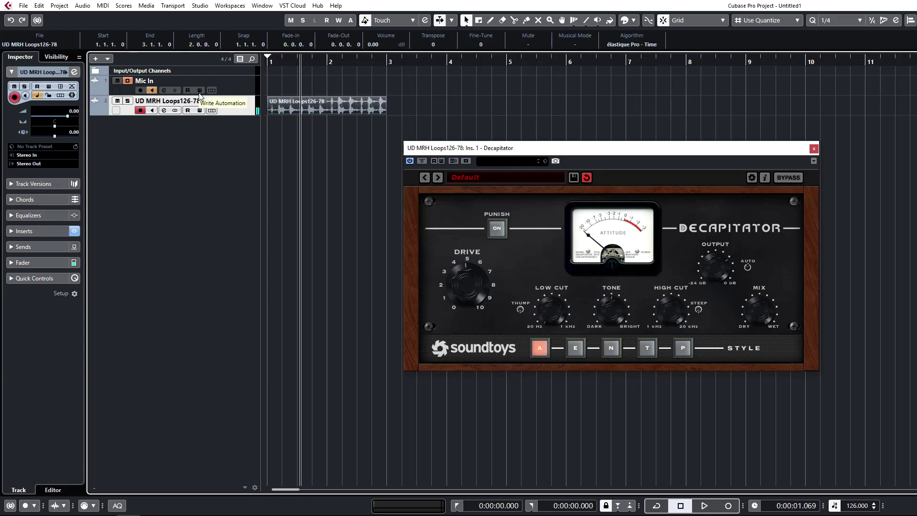
{"action": "key", "text": "ctrl+b"}
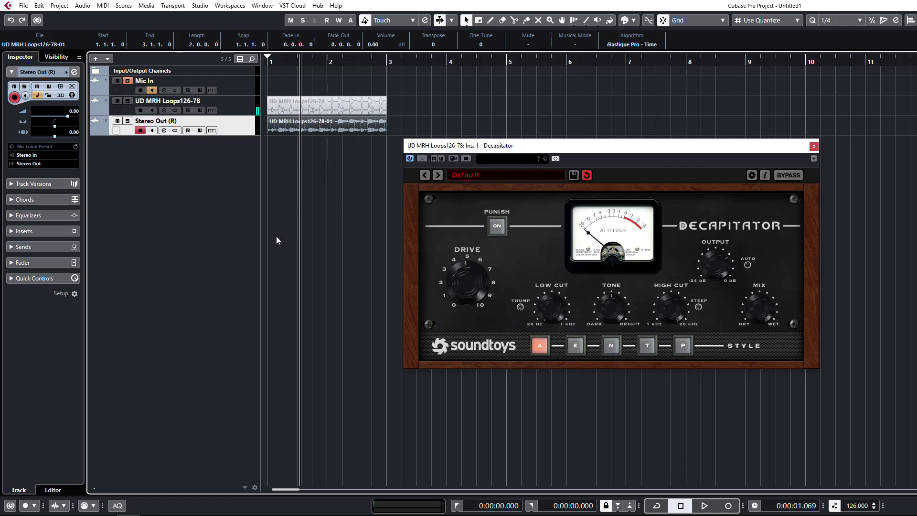
{"action": "left_click", "coordinate": [237, 109]}
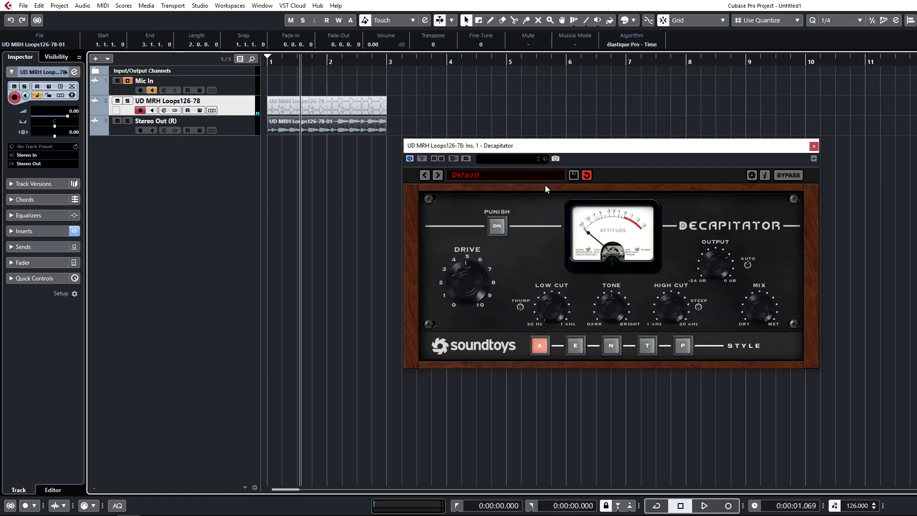
{"action": "key", "text": "ctrl+shift+b"}
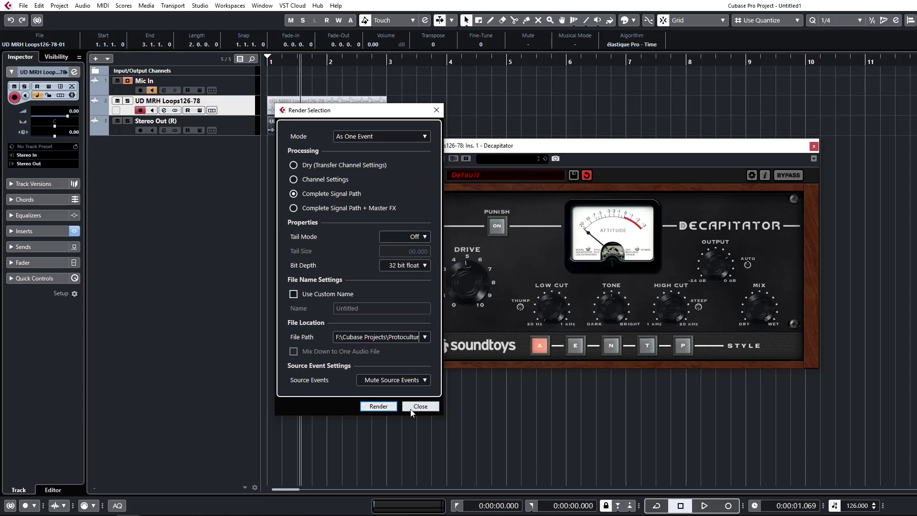
Dismiss the Render Selection dialog with Close, leaving the rendered Stereo Out (R) event as is.
{"action": "left_click", "coordinate": [401, 480]}
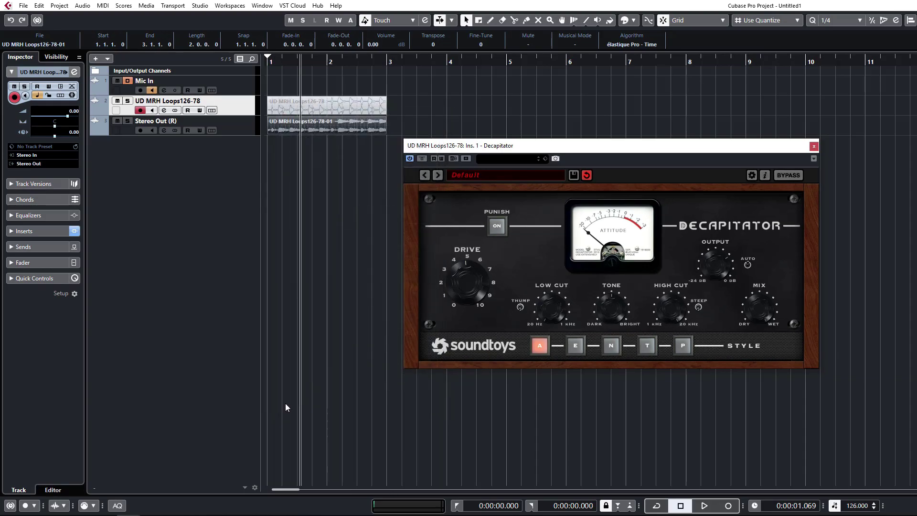
Close the Decapitator plug-in window and deselect all events in the project.
{"action": "left_click", "coordinate": [221, 130]}
{"action": "left_click_drag", "start_coordinate": [421, 146], "coordinate": [187, 158]}
{"action": "left_click", "coordinate": [581, 158]}
{"action": "left_click", "coordinate": [289, 222]}
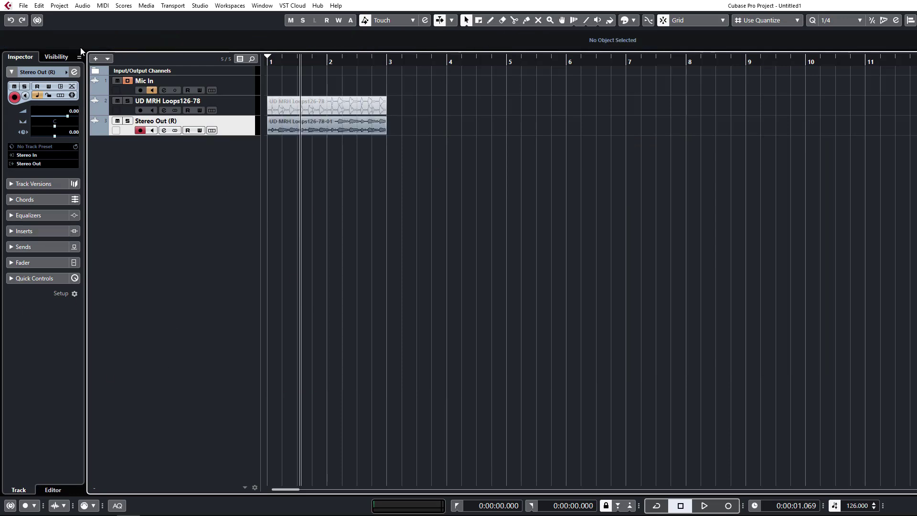
Filter the Key Commands dialog by 'zone' to inspect the Window Zones show/hide shortcuts.
{"action": "left_click", "coordinate": [39, 5]}
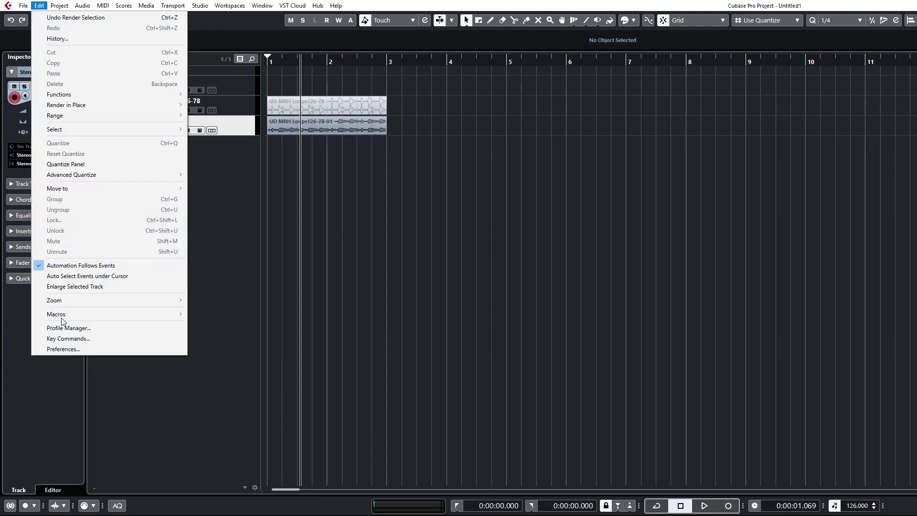
{"action": "left_click", "coordinate": [79, 339]}
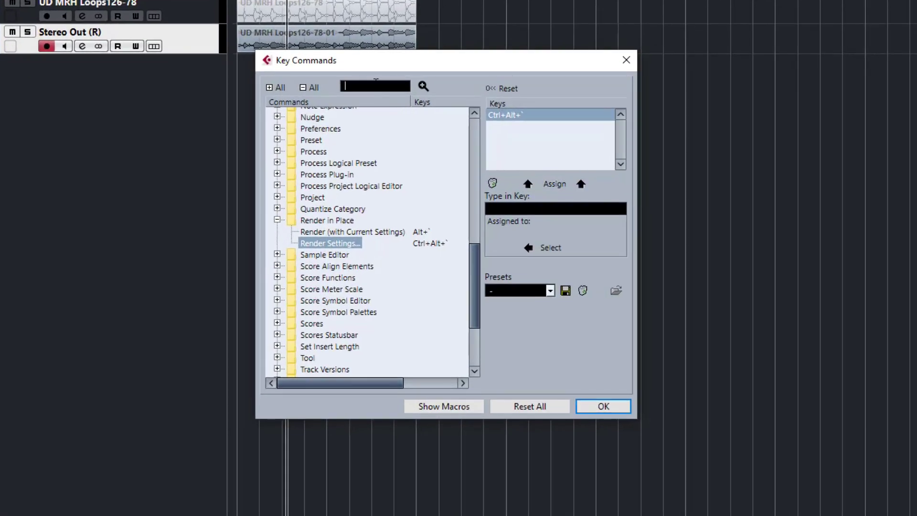
{"action": "type", "text": "zone"}
{"action": "key", "text": "Return"}
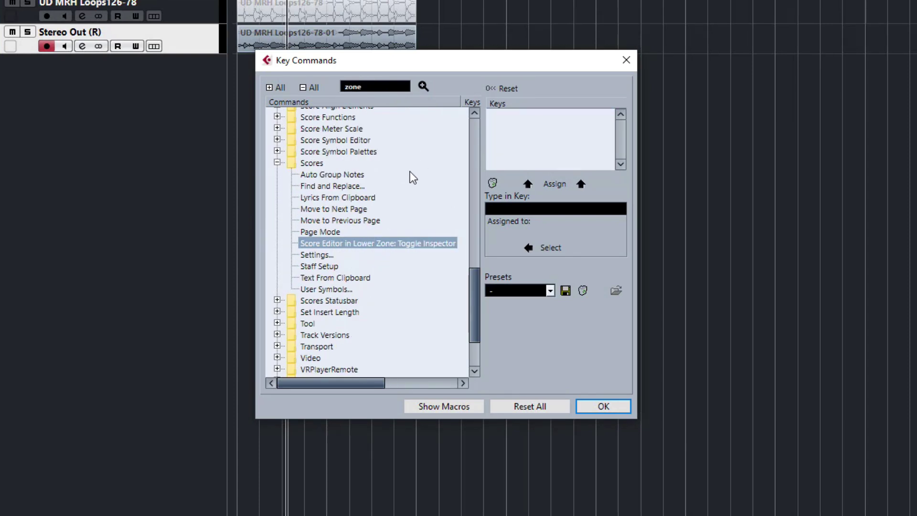
{"action": "left_click", "coordinate": [421, 87]}
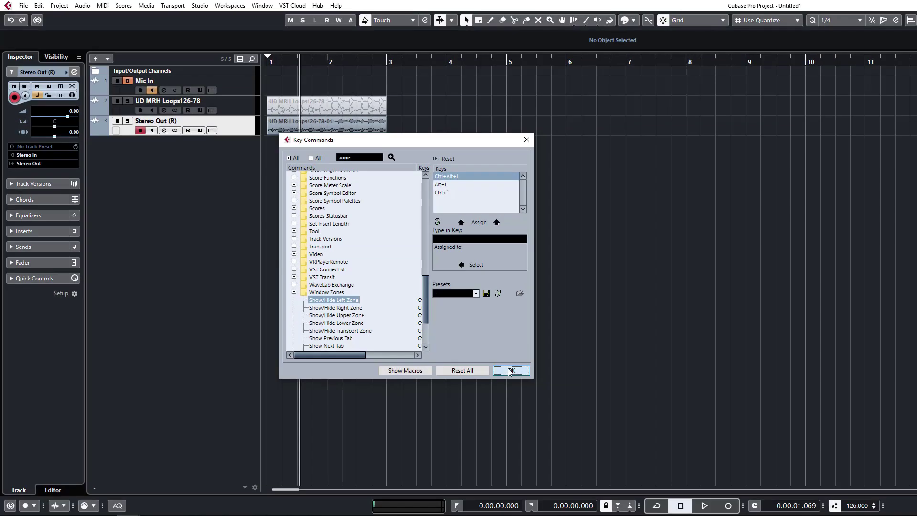
{"action": "left_click", "coordinate": [510, 371]}
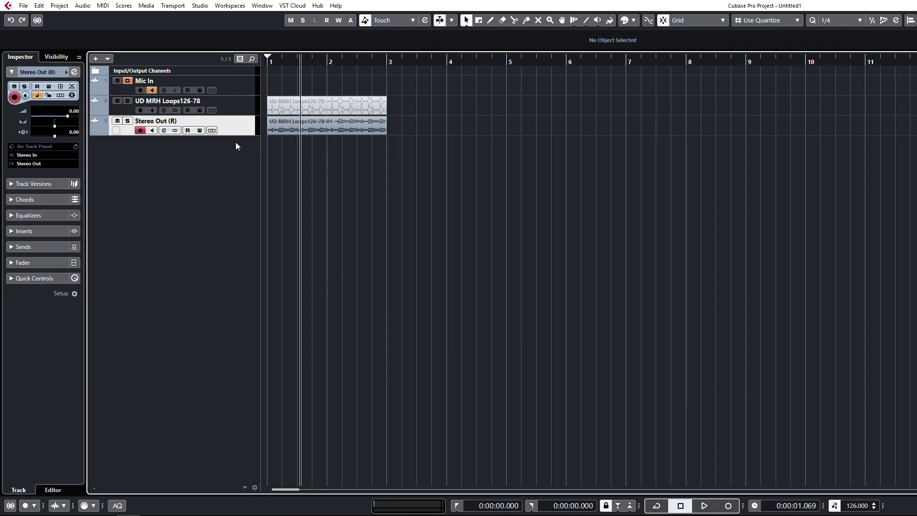
{"action": "key", "text": "ctrl+alt+e"}
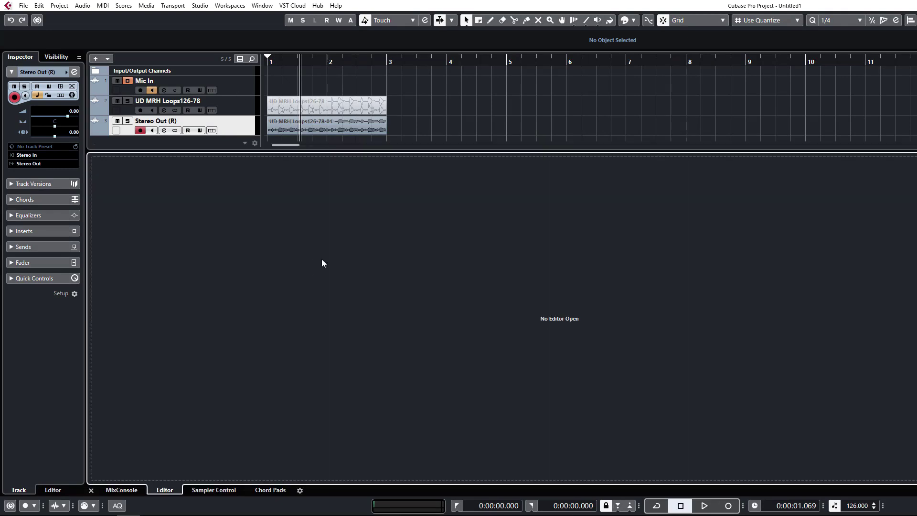
{"action": "key", "text": "ctrl+alt+e"}
{"action": "left_click", "coordinate": [339, 129]}
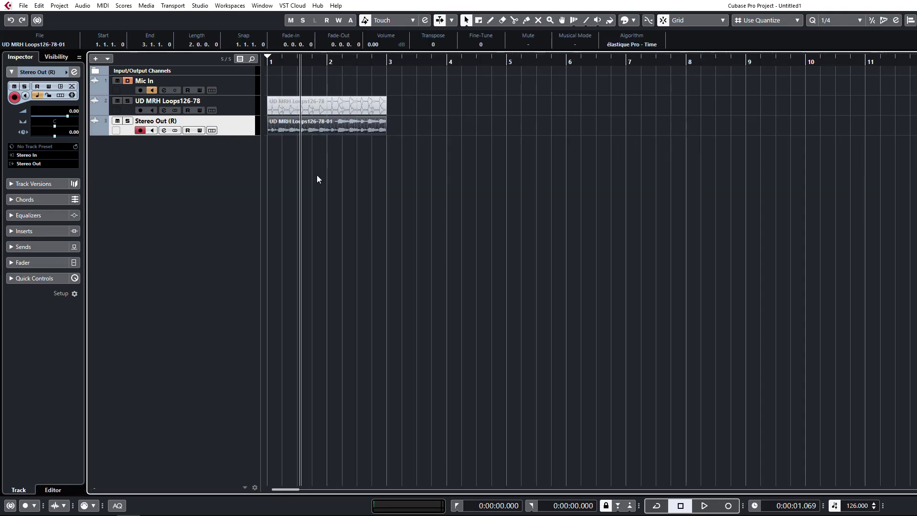
{"action": "key", "text": "ctrl+alt+e"}
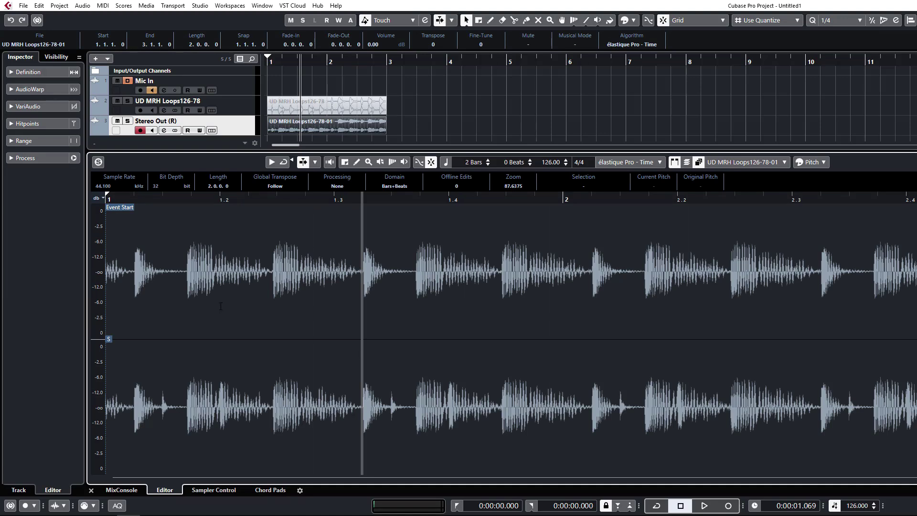
{"action": "key", "text": "ctrl+alt+e"}
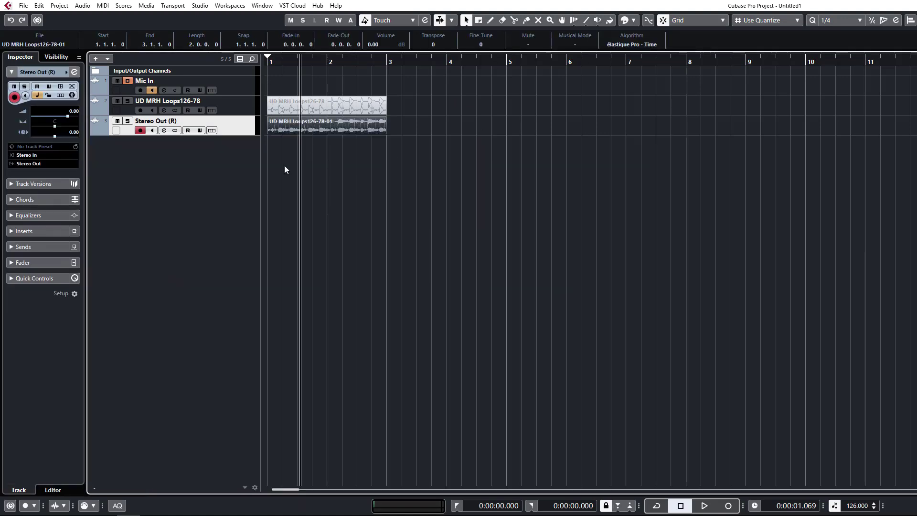
{"action": "double_click", "coordinate": [291, 125]}
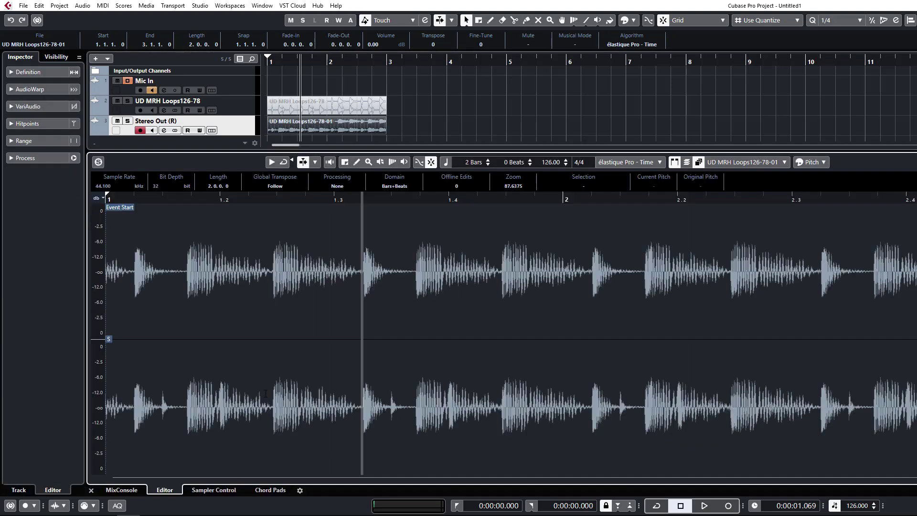
{"action": "left_click", "coordinate": [208, 492]}
{"action": "left_click", "coordinate": [163, 490]}
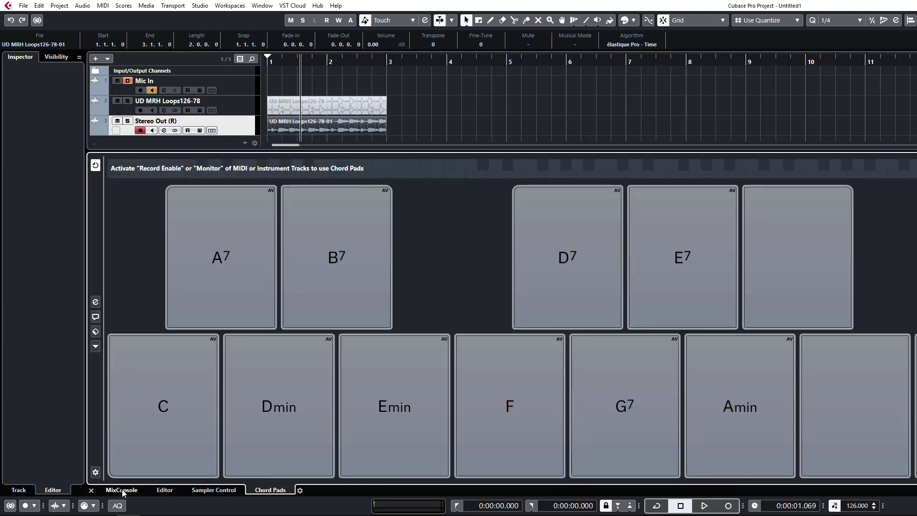
{"action": "left_click", "coordinate": [122, 490]}
{"action": "key", "text": "ctrl+alt+e"}
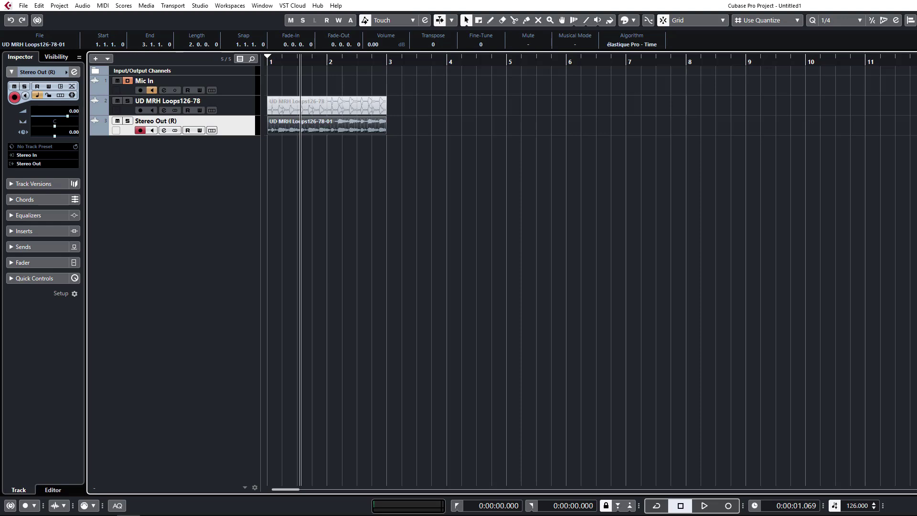
{"action": "left_click", "coordinate": [633, 183]}
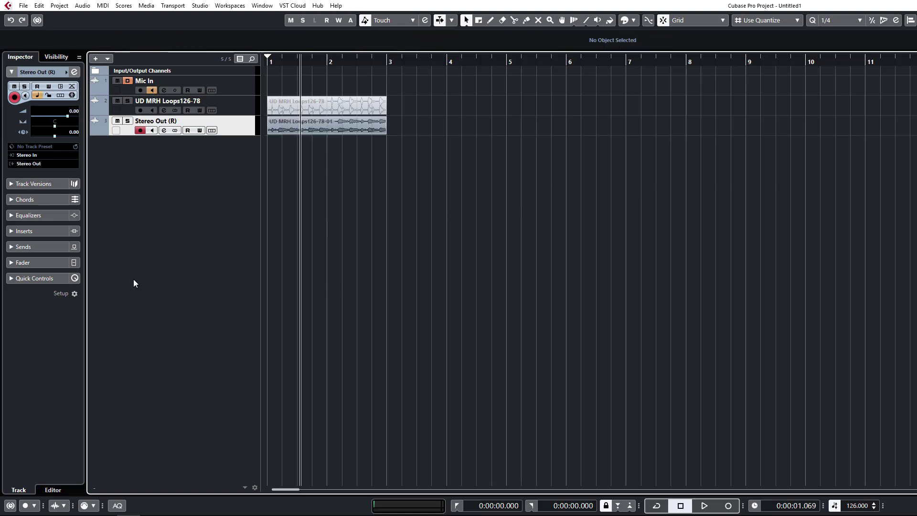
{"action": "key", "text": "ctrl+alt+l"}
{"action": "key", "text": "ctrl+alt+l"}
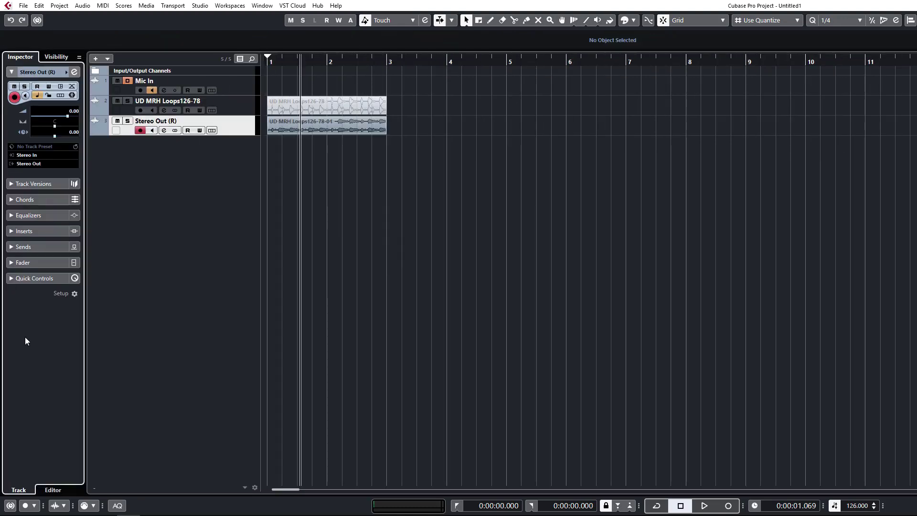
{"action": "key", "text": "ctrl+alt+l"}
{"action": "key", "text": "ctrl+alt+l"}
{"action": "key", "text": "ctrl+alt+l"}
{"action": "key", "text": "ctrl+alt+l"}
{"action": "key", "text": "ctrl+alt+l"}
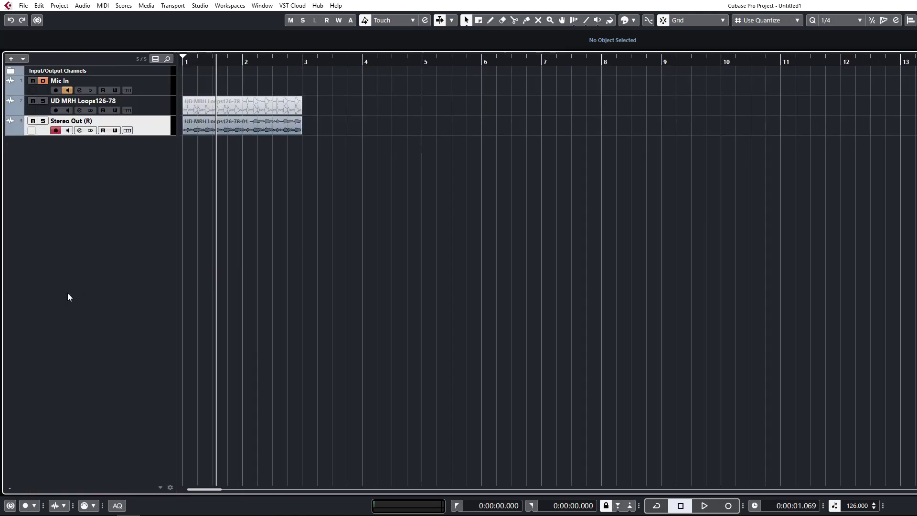
{"action": "key", "text": "ctrl+alt+l"}
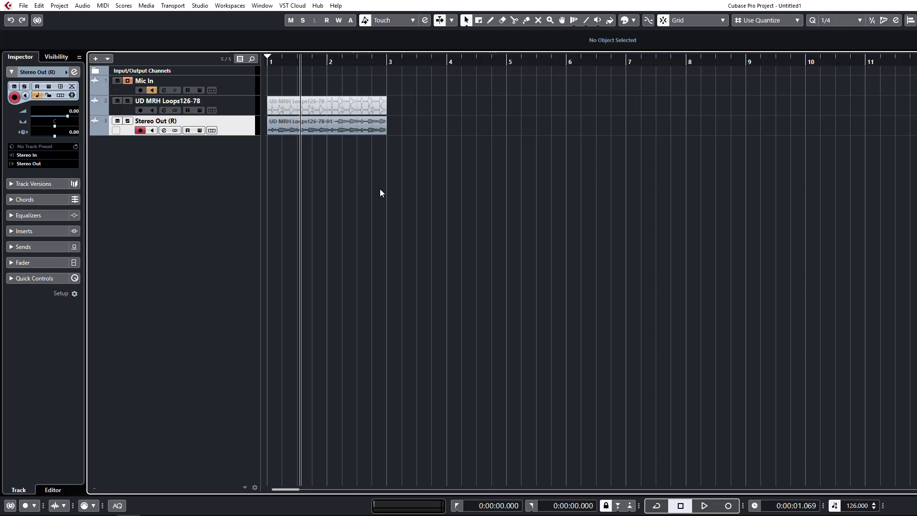
{"action": "left_click_drag", "start_coordinate": [291, 192], "coordinate": [368, 61]}
{"action": "left_click", "coordinate": [409, 143]}
{"action": "left_click", "coordinate": [294, 131]}
{"action": "left_click", "coordinate": [307, 257]}
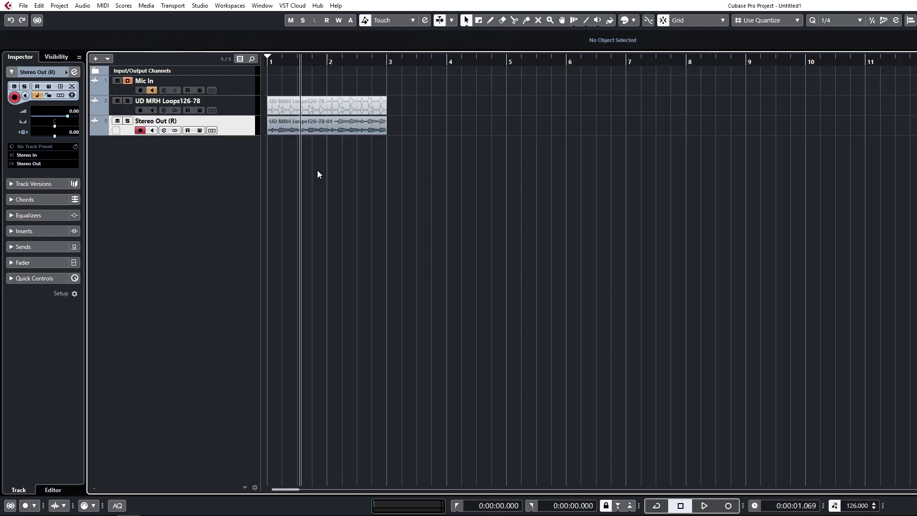